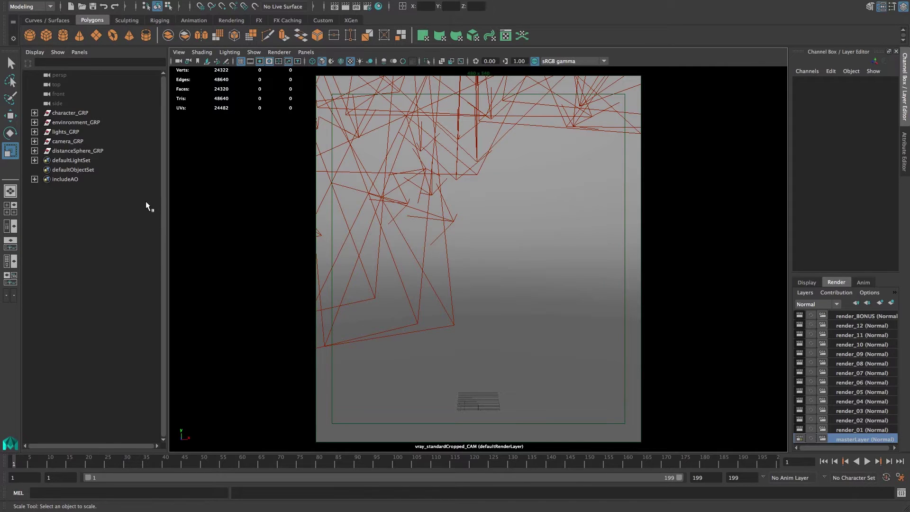
Import monsterMoreSingle.obj from the modo folder into the scene.
left_click(58, 5)
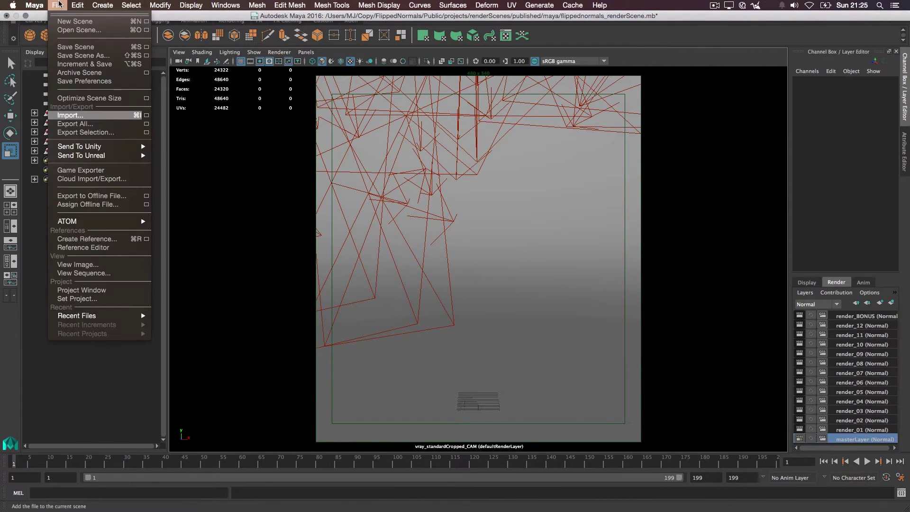
left_click(77, 116)
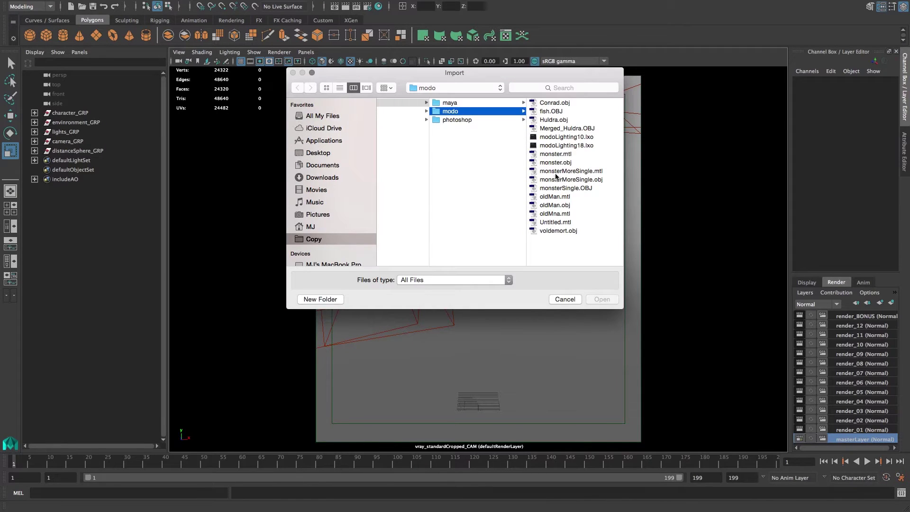
left_click(560, 180)
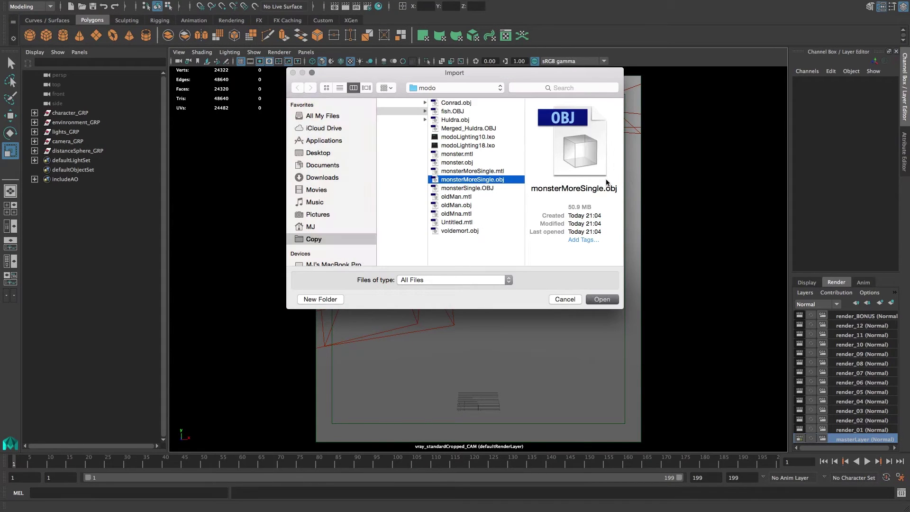
key("Return")
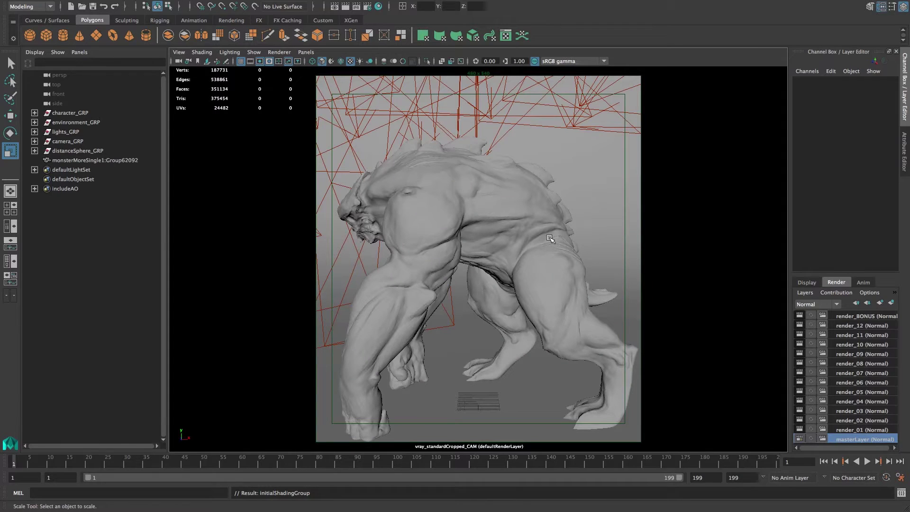
Scale the monster to 0.858, move it to Translate Z -18.839, and expand character_GRP.
left_click(433, 210)
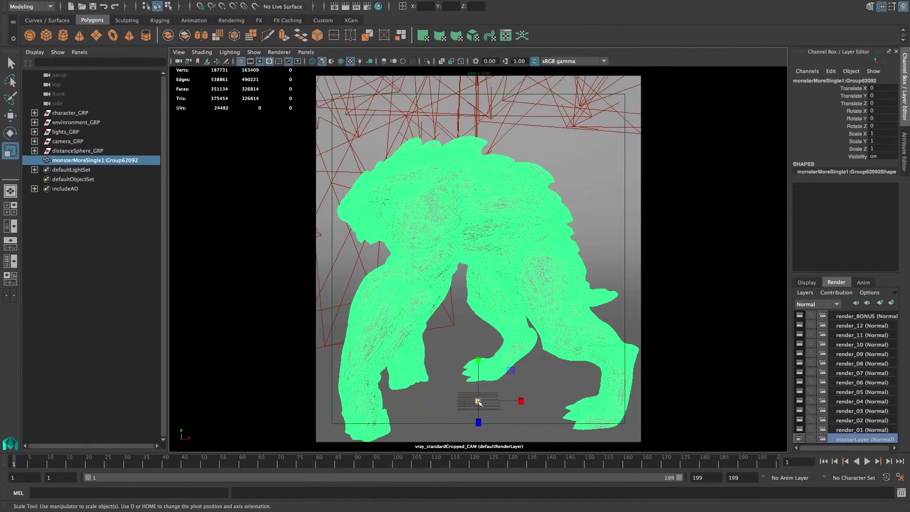
mouse_move(479, 401)
left_mouse_down()
mouse_move(439, 411)
mouse_move(479, 407)
left_mouse_up()
key("w")
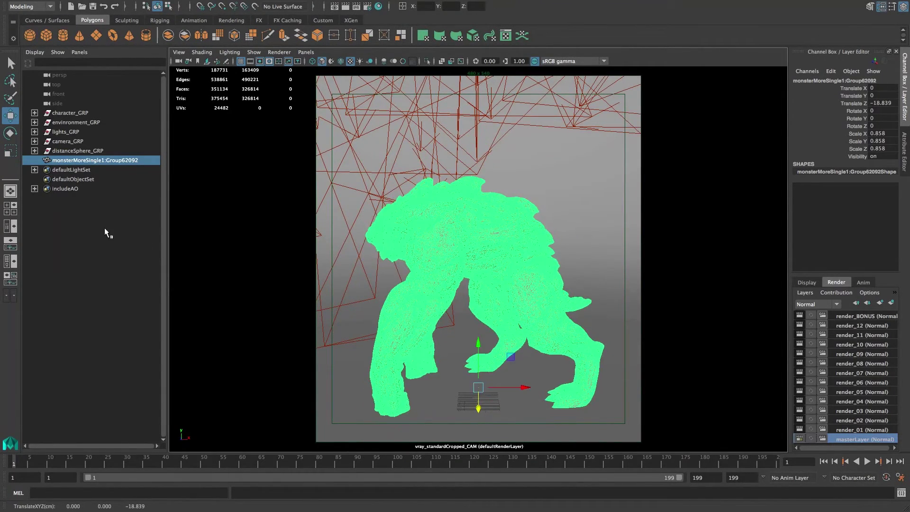
left_click(34, 113)
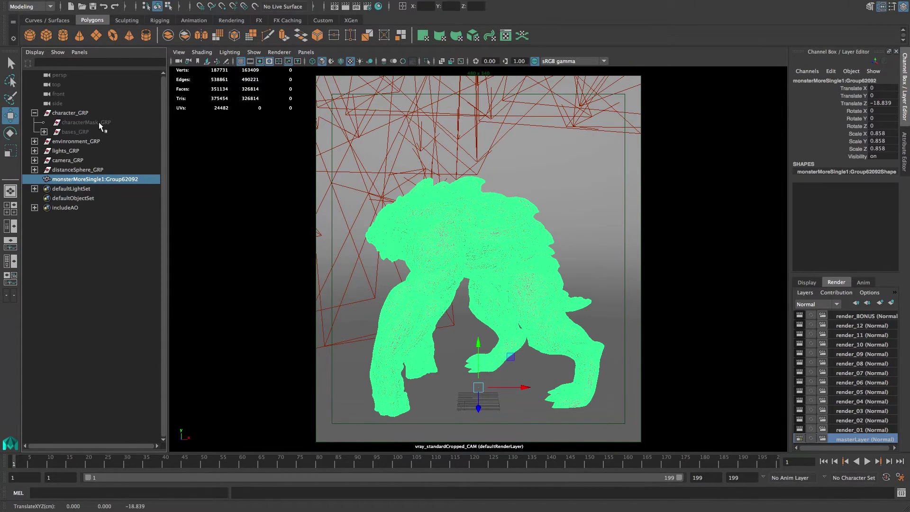
Parent monsterMoreSingle1:Group62092 under characterMask_GRP and make render_01 the active layer.
middle_click_drag(88, 179, 94, 123)
left_click(111, 276)
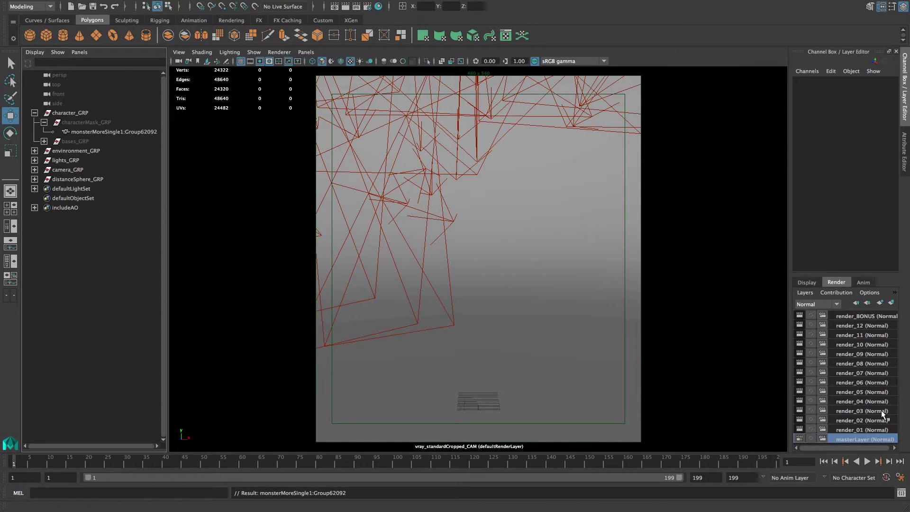
left_click(868, 429)
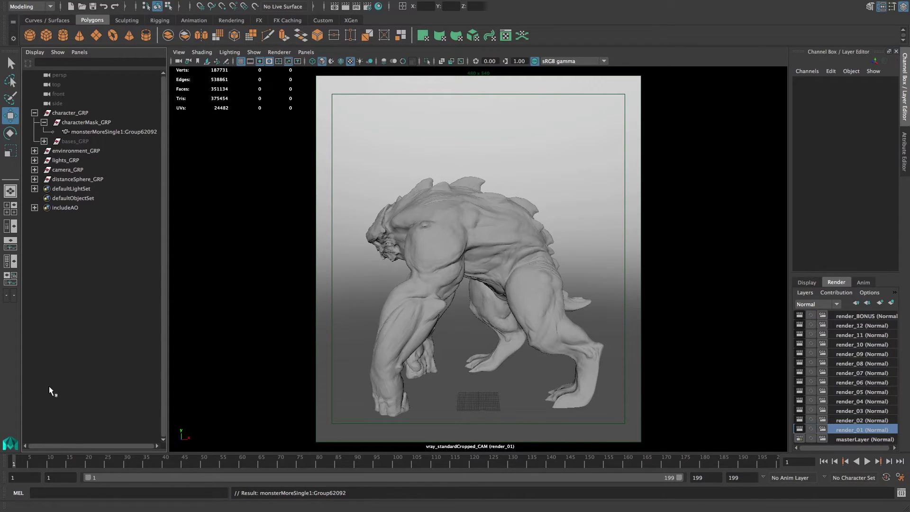
Play and scrub the monster's animation, then return to frame 1.
key("alt+v")
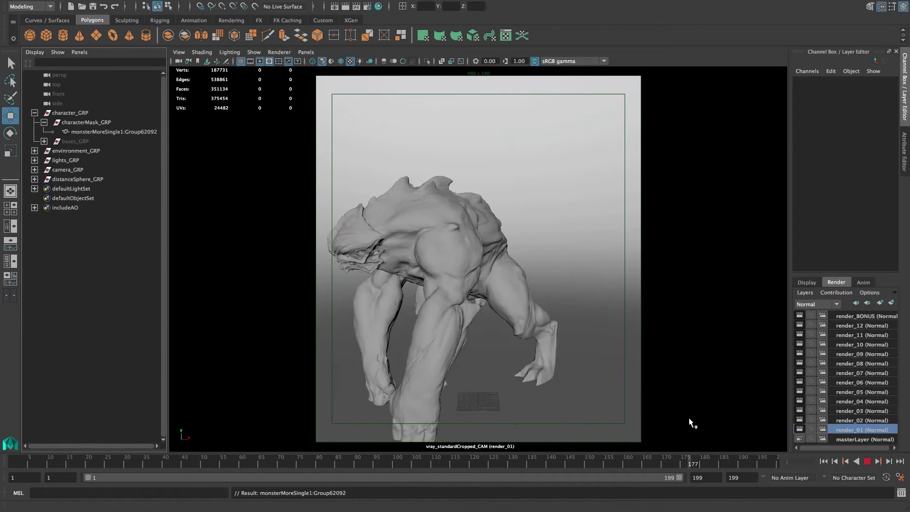
left_click(474, 461)
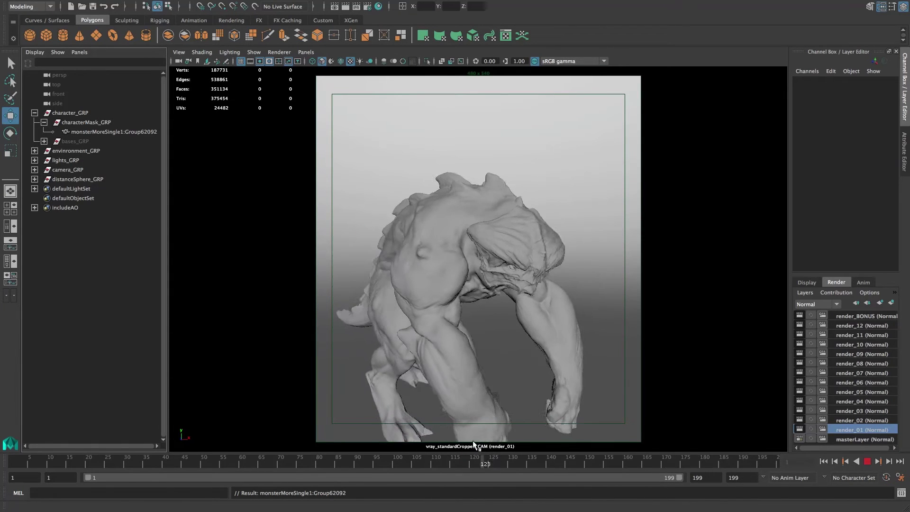
mouse_move(474, 461)
left_mouse_down()
mouse_move(142, 477)
mouse_move(85, 491)
left_mouse_up()
key("alt+shift+v")
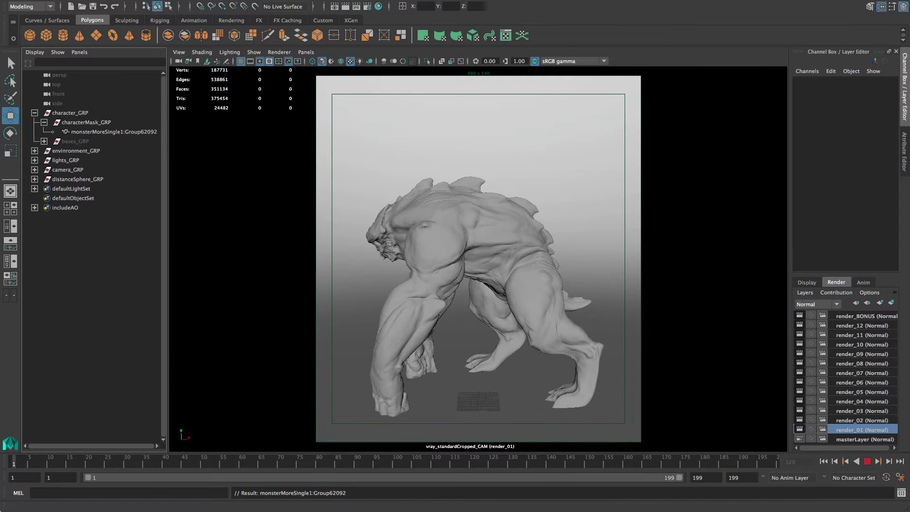
Switch through render_02 to the render_03 render layer.
left_click(863, 420)
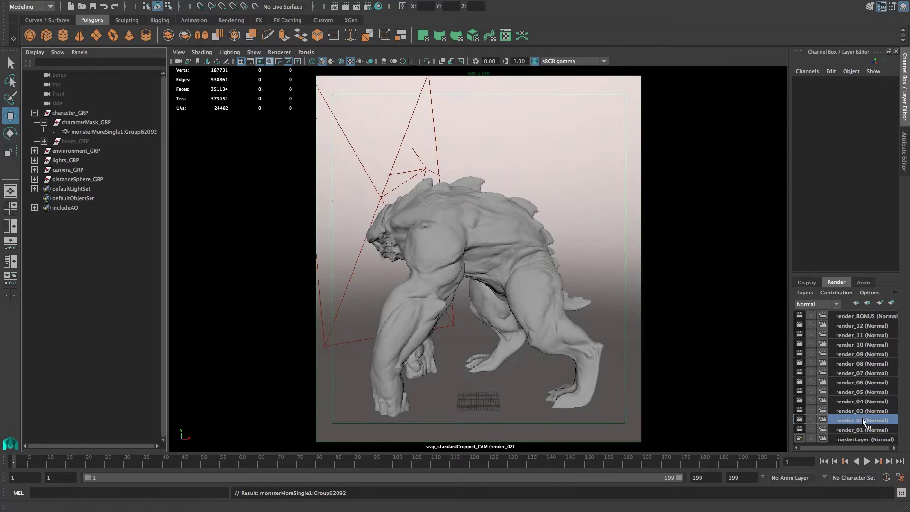
left_click(871, 411)
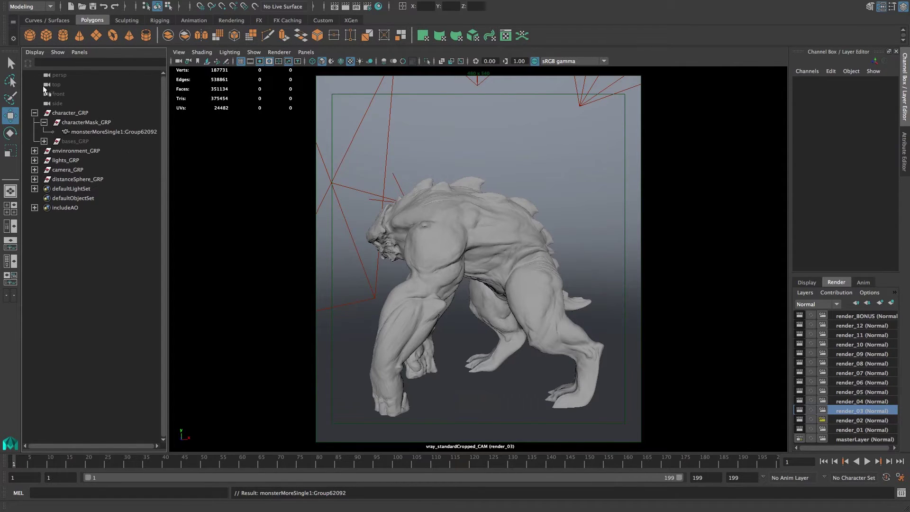
left_click(35, 51)
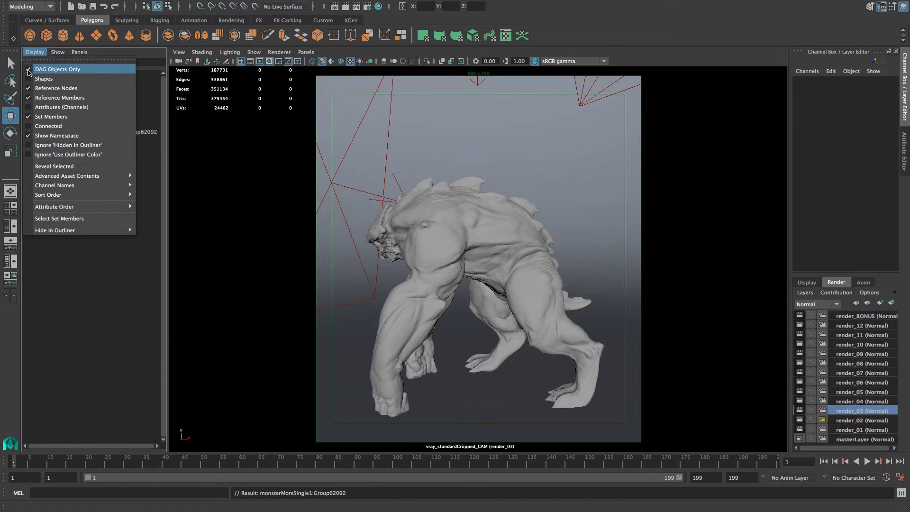
Show materials in the Outliner and drag vmtl_chr_ClayRed_R03 onto the monster.
left_click(27, 70)
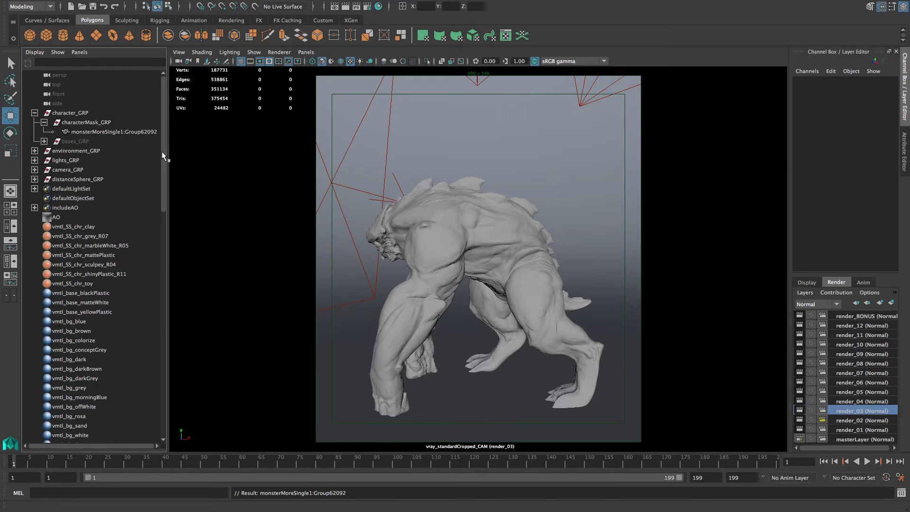
left_click_drag(164, 156, 162, 205)
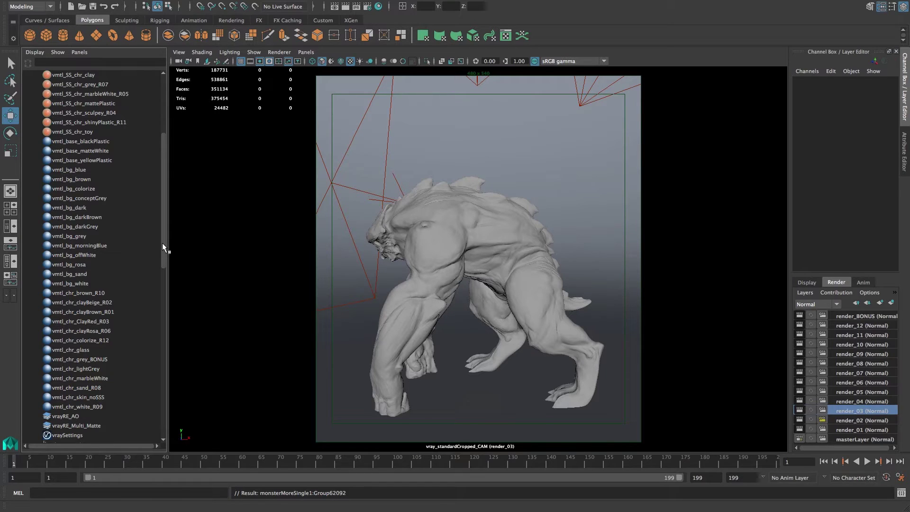
left_click_drag(162, 243, 162, 217)
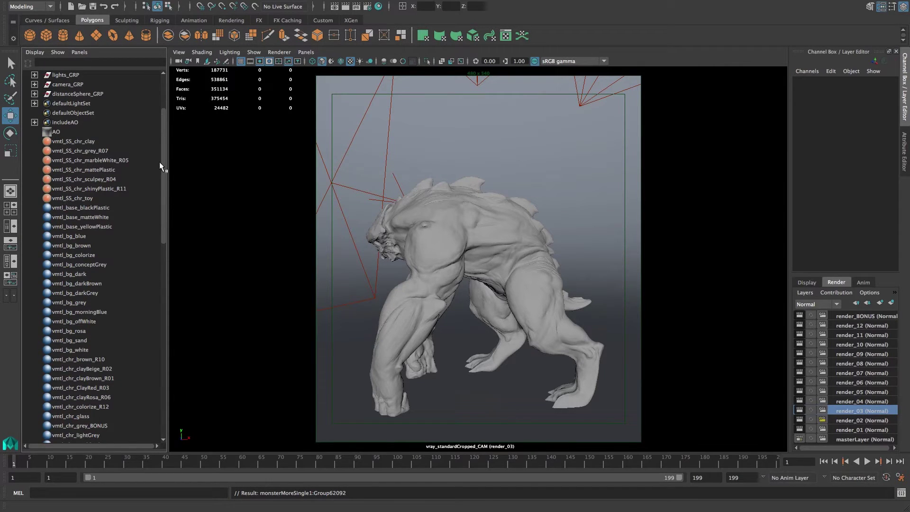
left_click_drag(162, 161, 162, 181)
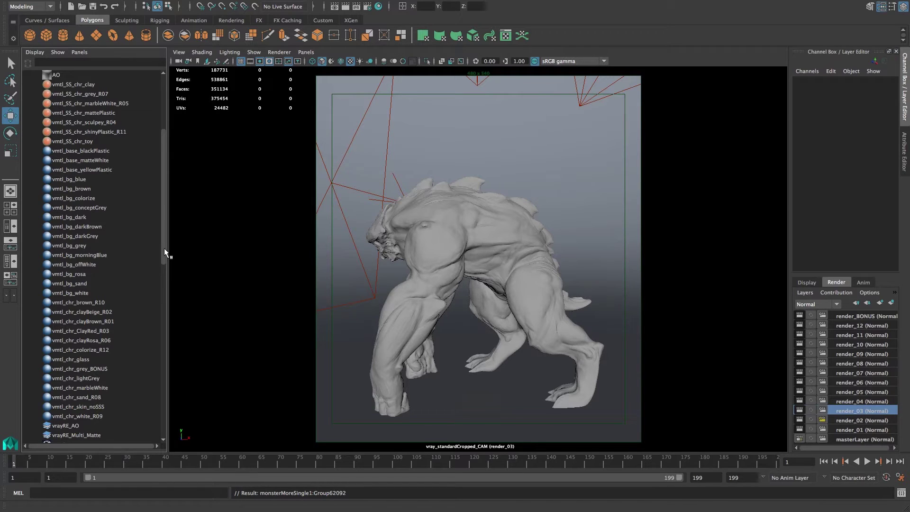
scroll(161, 246, "down", 2)
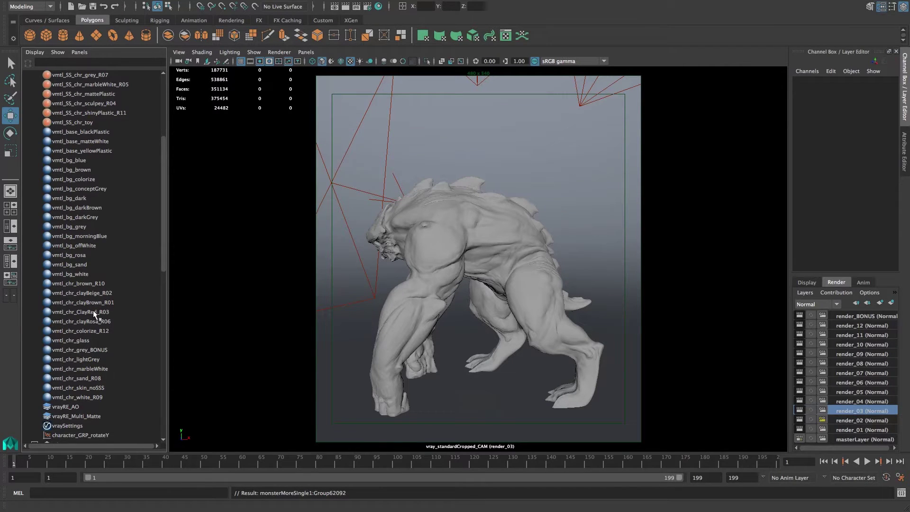
middle_click_drag(93, 312, 454, 230)
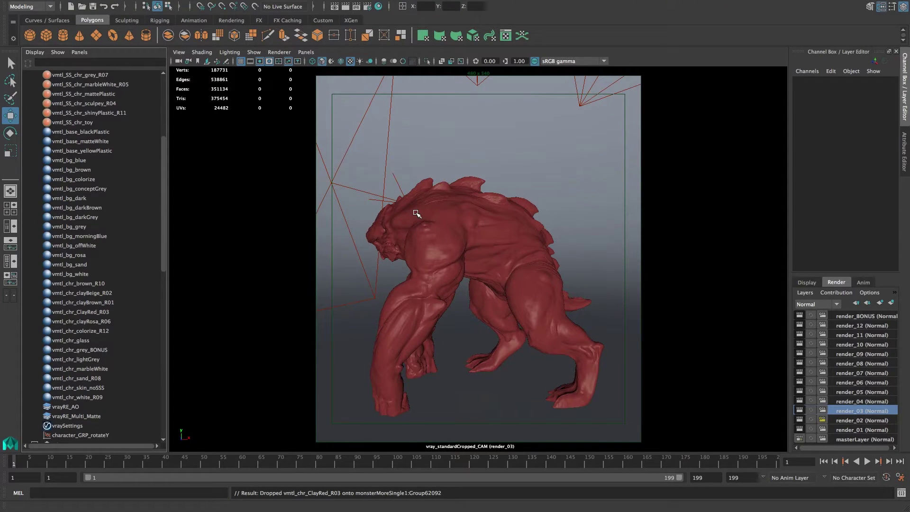
Launch the Hypershade from Windows > Rendering Editors.
mouse_move(111, 3)
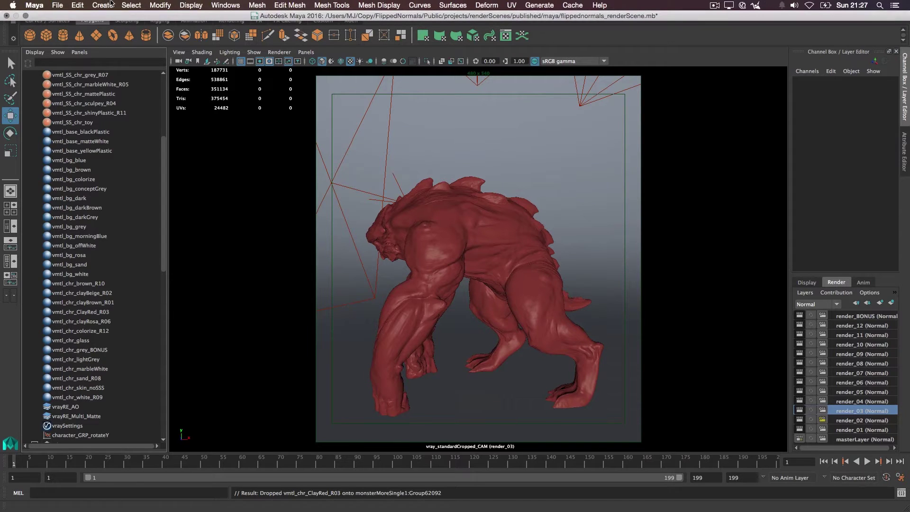
left_click(226, 5)
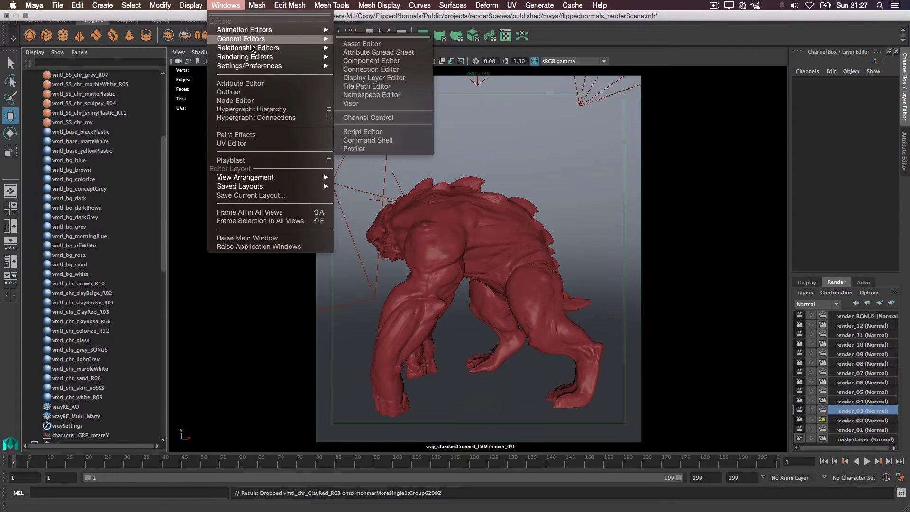
mouse_move(304, 57)
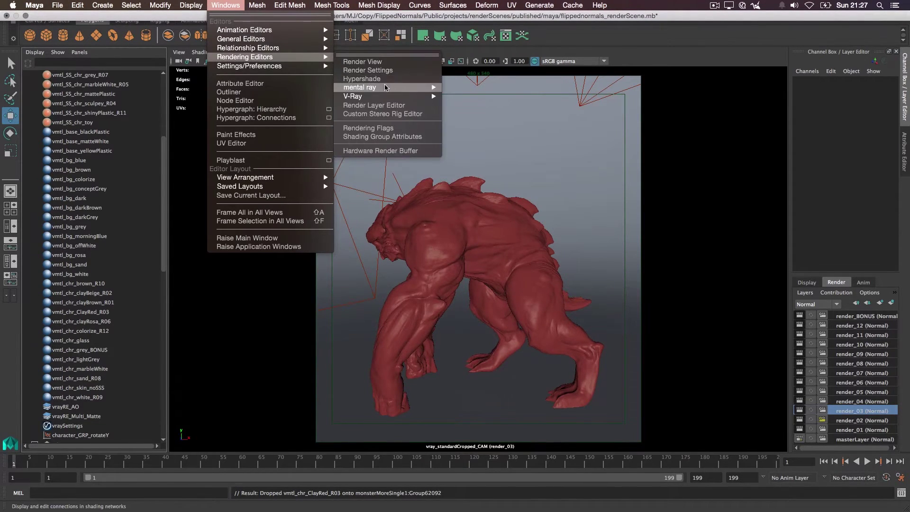
left_click(362, 79)
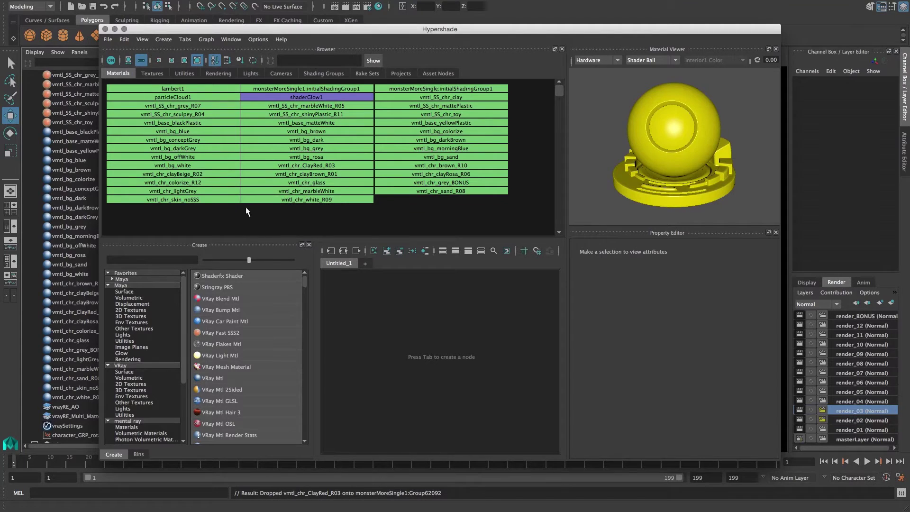
Set the Materials browser to a wide name list and preview vmtl_base_blackPlastic.
left_click(128, 60)
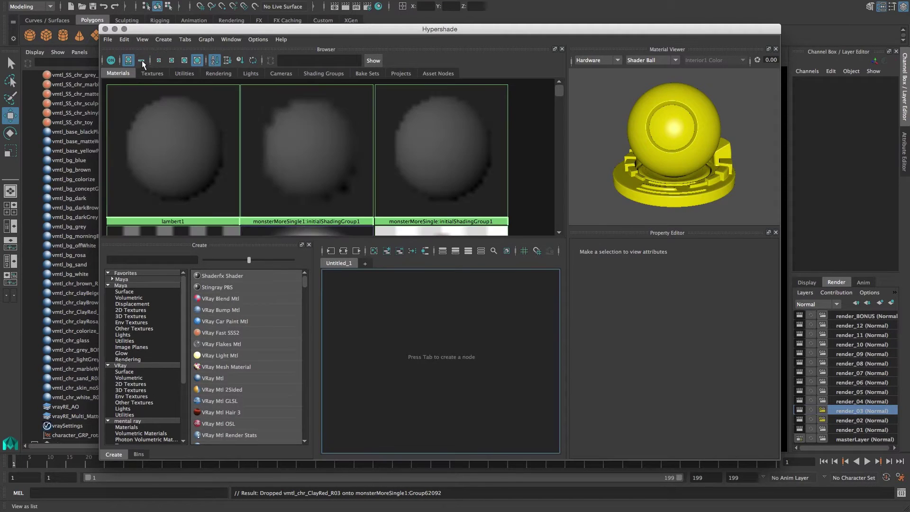
left_click(156, 60)
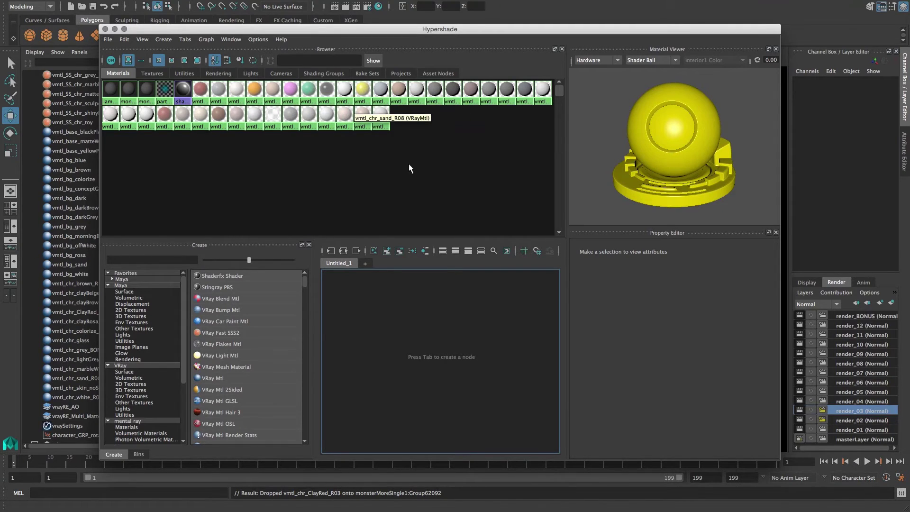
left_click(141, 60)
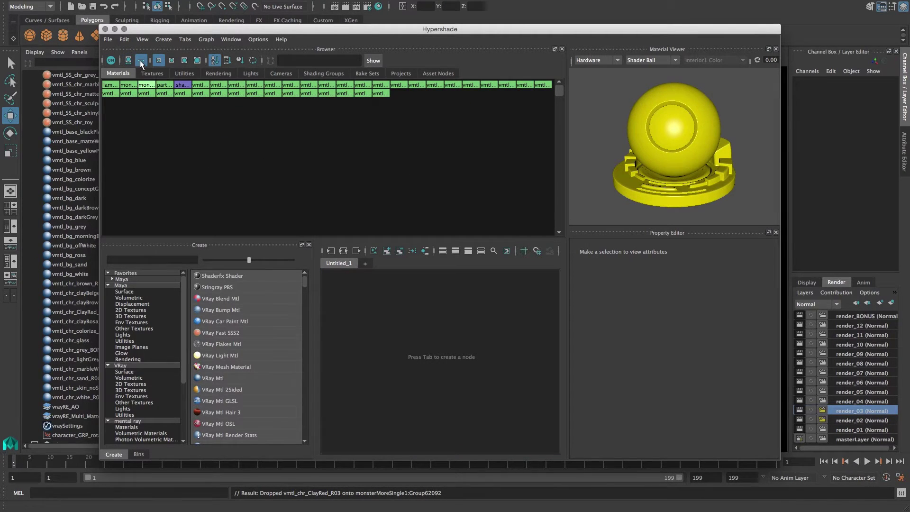
left_click(197, 61)
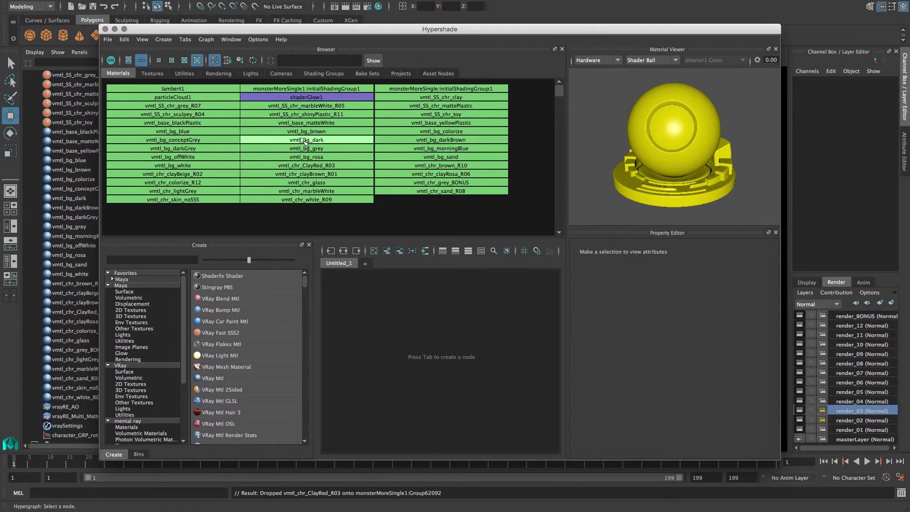
left_click(175, 122)
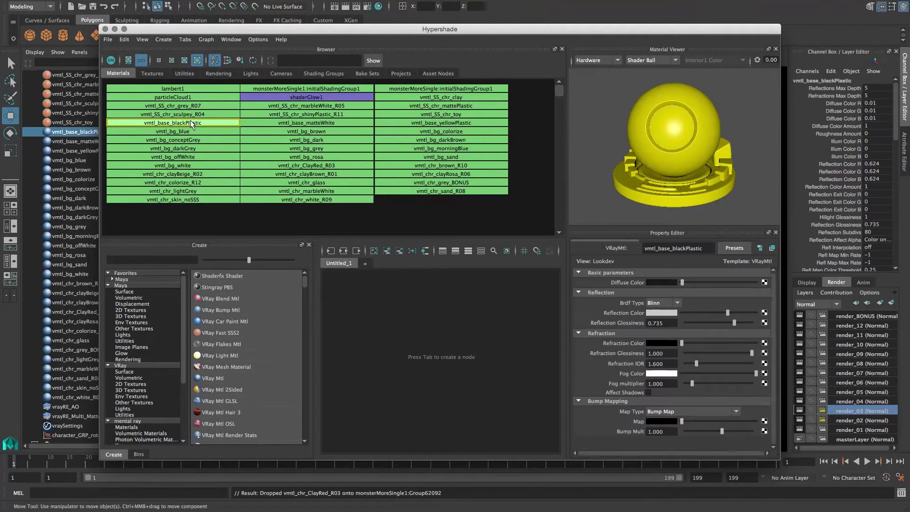
Preview vmtl_bg_dark, vmtl_base_matteWhite and the pink vmtl_SS_chr_shinyPlastic_R11 materials.
left_click(297, 140)
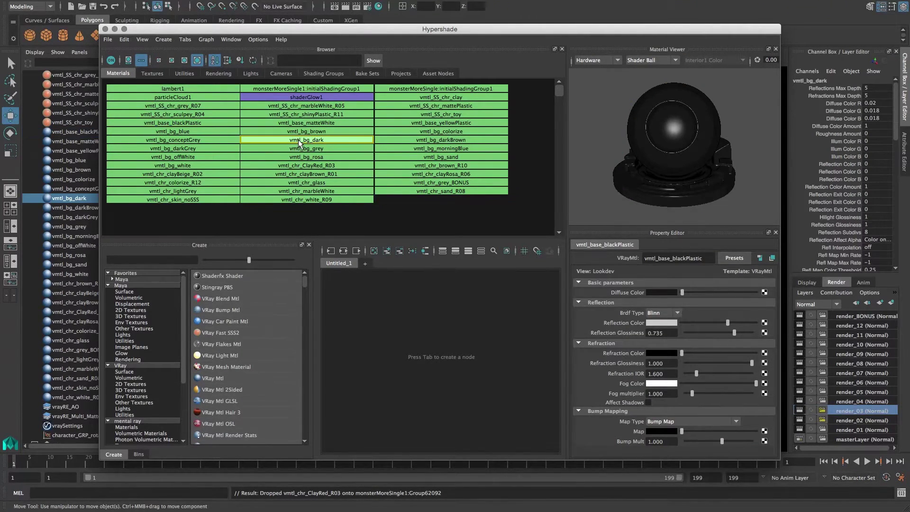
left_click(343, 122)
left_click(354, 114)
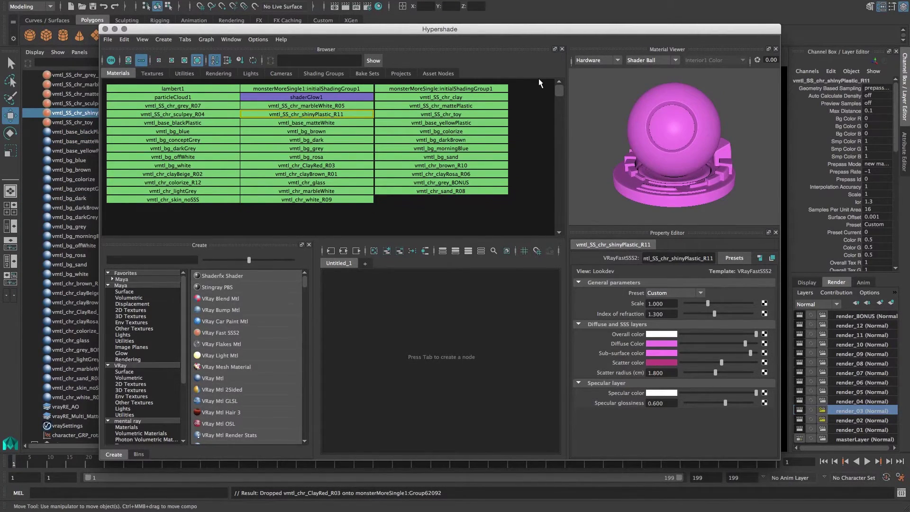
Render the material preview with V-Ray, switch back to Hardware, then close Hypershade.
left_click(604, 60)
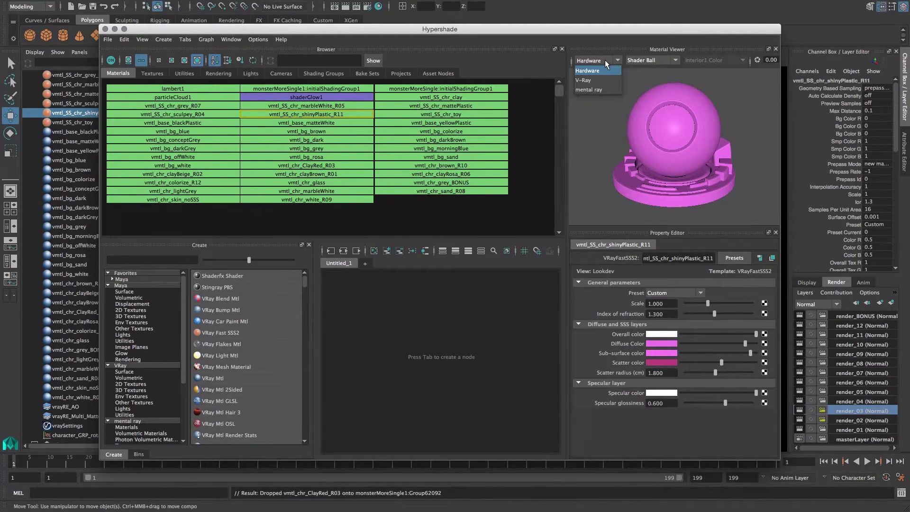
left_click(590, 80)
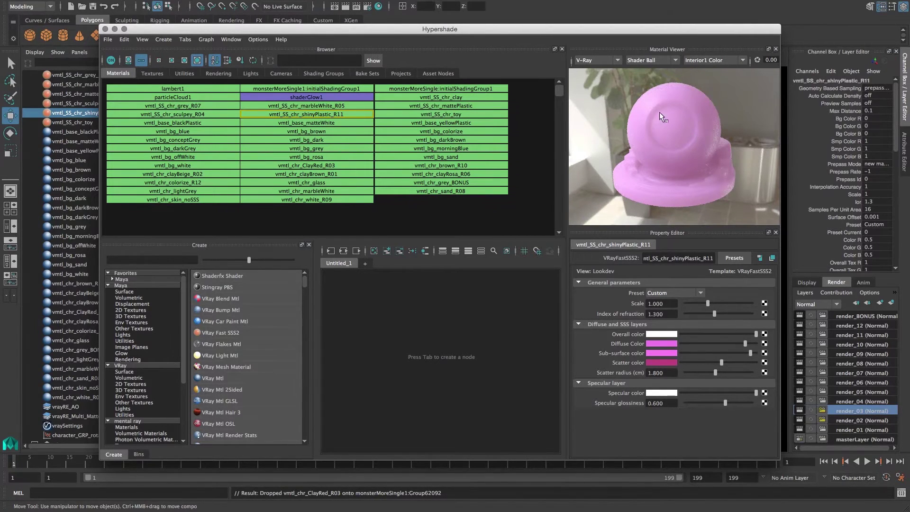
left_click(598, 62)
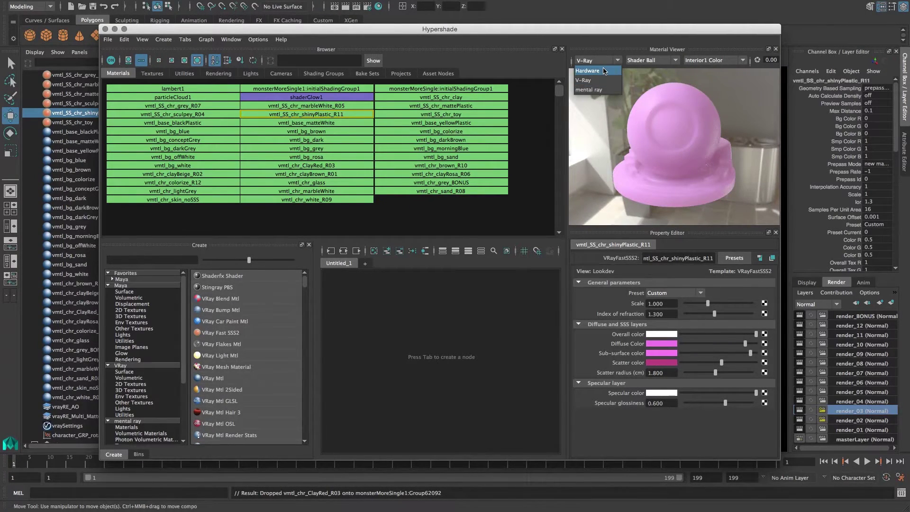
left_click(603, 69)
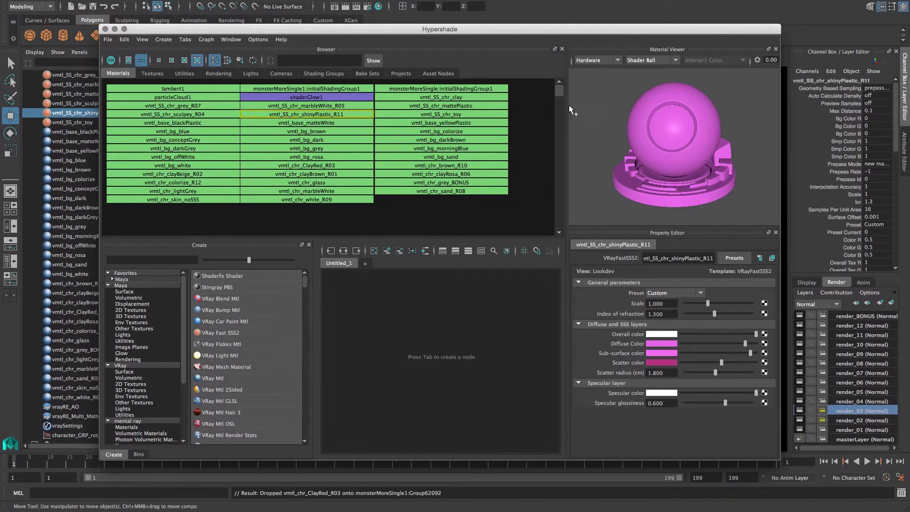
left_click(529, 167)
left_click(105, 29)
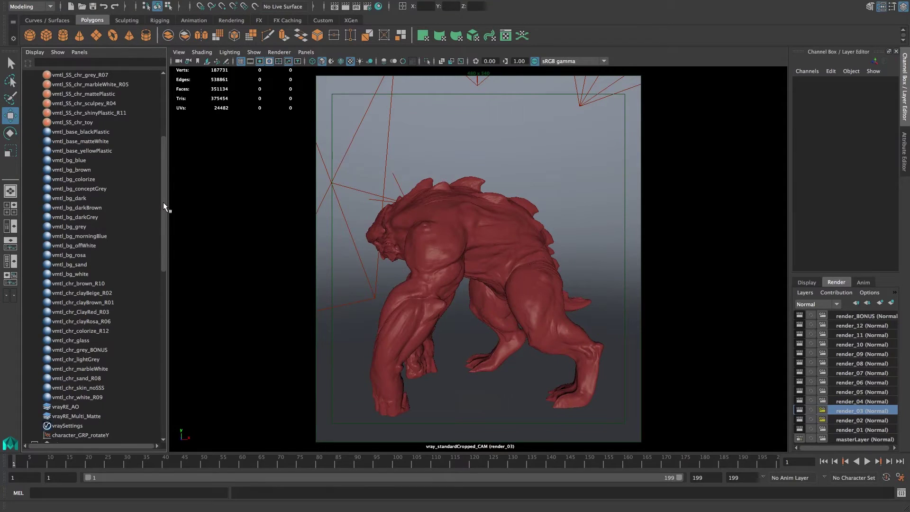
Expand lights_GRP and light_03_GRP and select vray_03_backLight.
left_click_drag(163, 201, 164, 129)
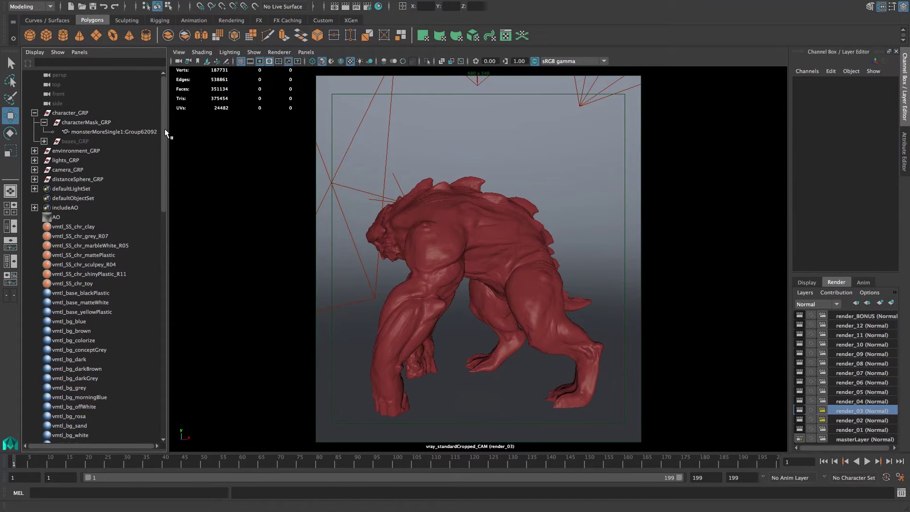
left_click(35, 160)
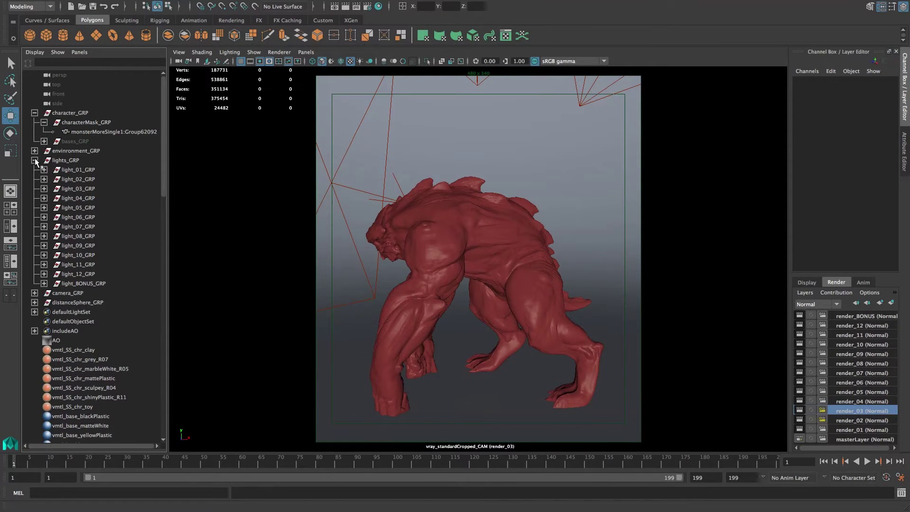
left_click(44, 189)
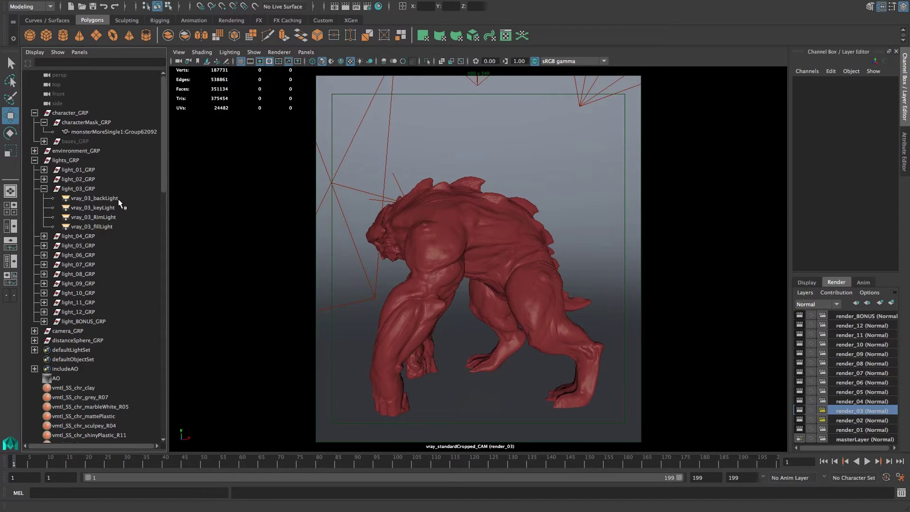
left_click(101, 199)
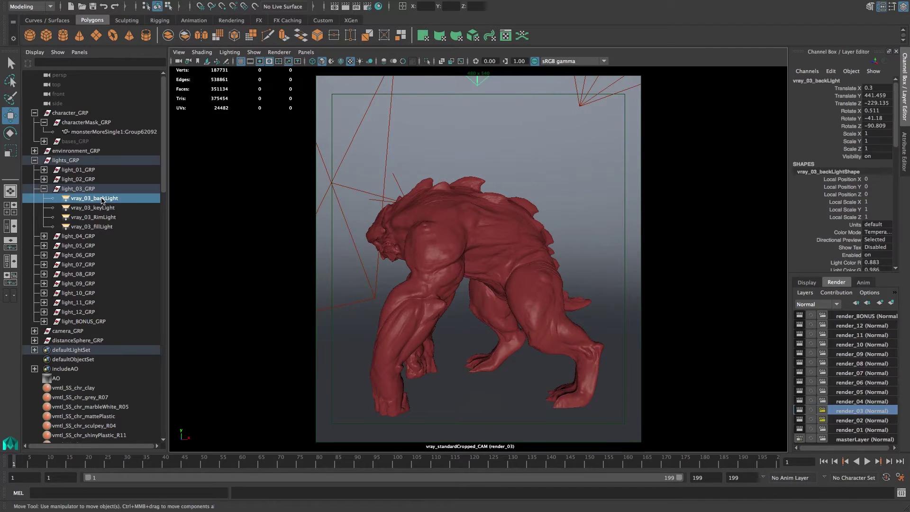
Show the back light's Attribute Editor and advance the animation to frame 170.
left_click(34, 160)
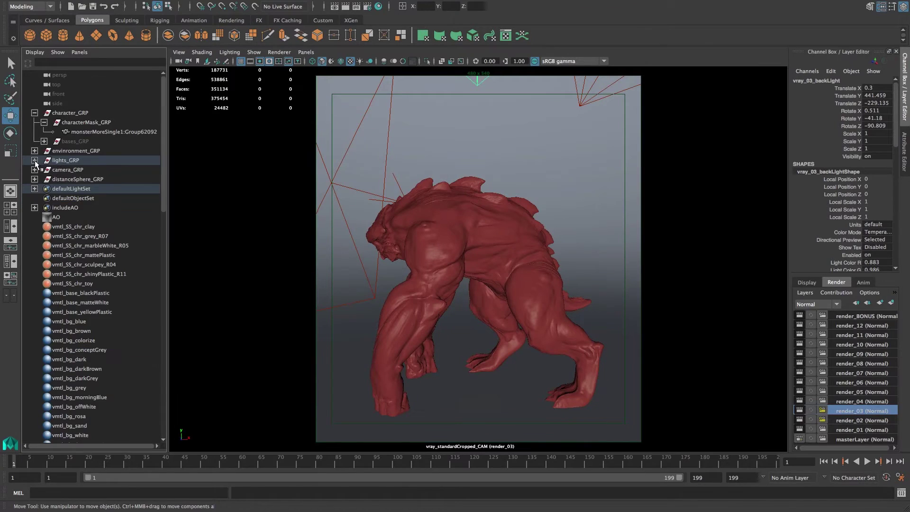
left_click(35, 160)
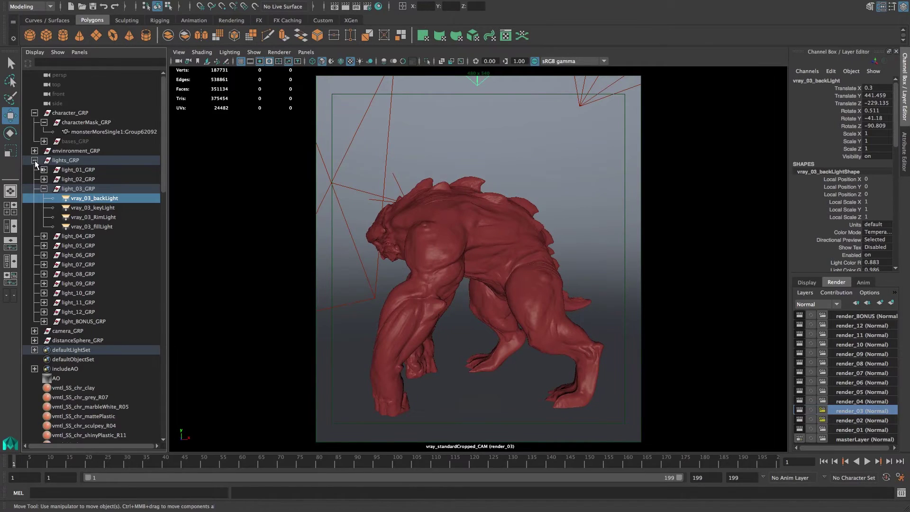
left_click(44, 236)
left_click(43, 236)
key("ctrl+a")
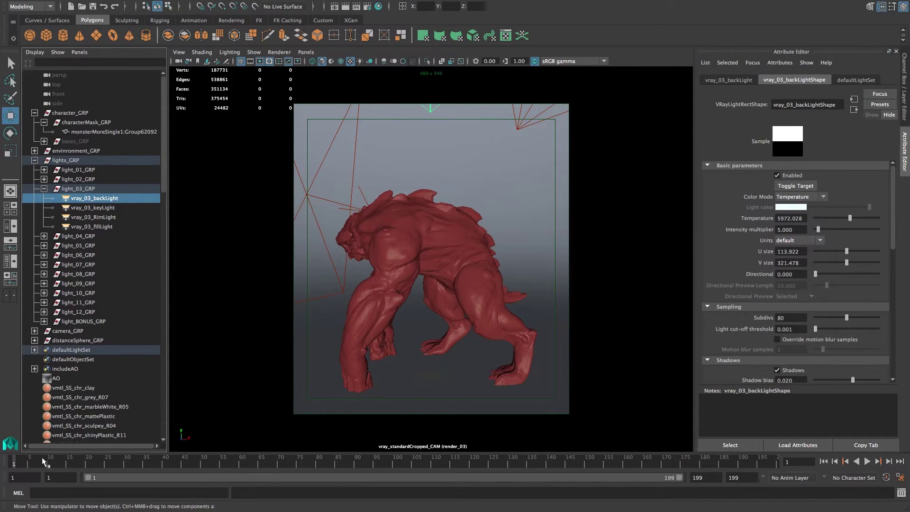
left_click_drag(27, 465, 666, 430)
Shift the monster along X, render frame 170 in the V-Ray frame buffer, then close it.
left_click(421, 250)
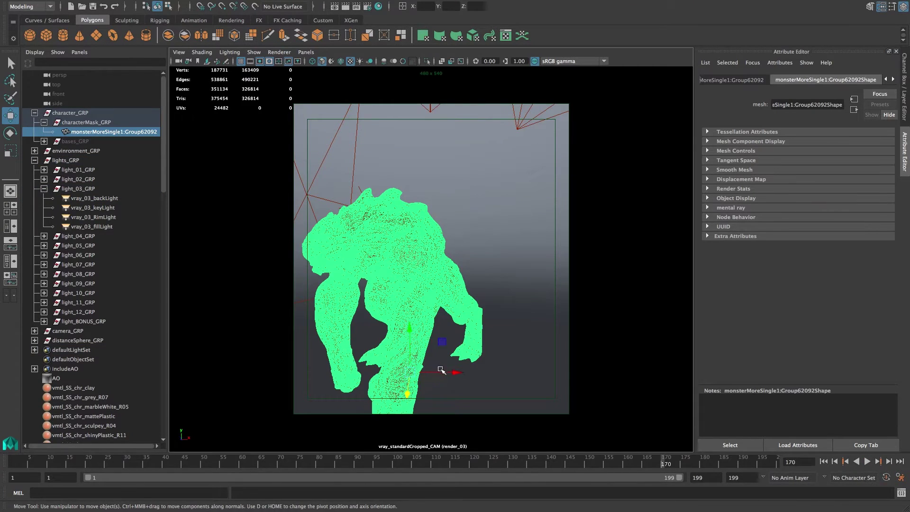
mouse_move(443, 371)
left_mouse_down()
mouse_move(473, 371)
mouse_move(442, 379)
left_mouse_up()
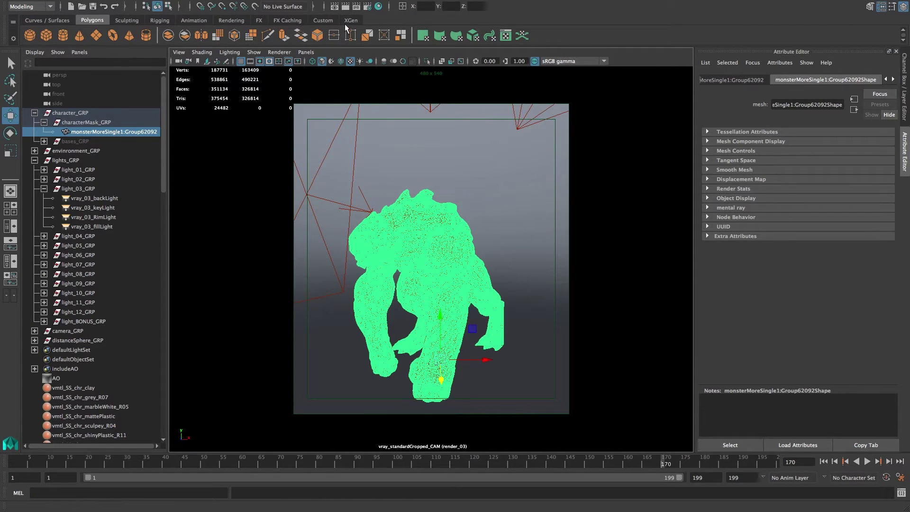
left_click(346, 7)
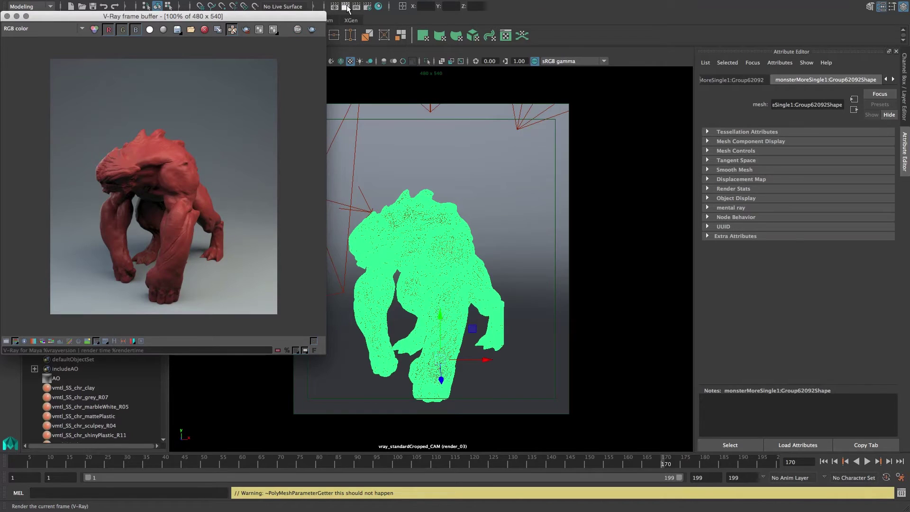
left_click_drag(187, 18, 273, 40)
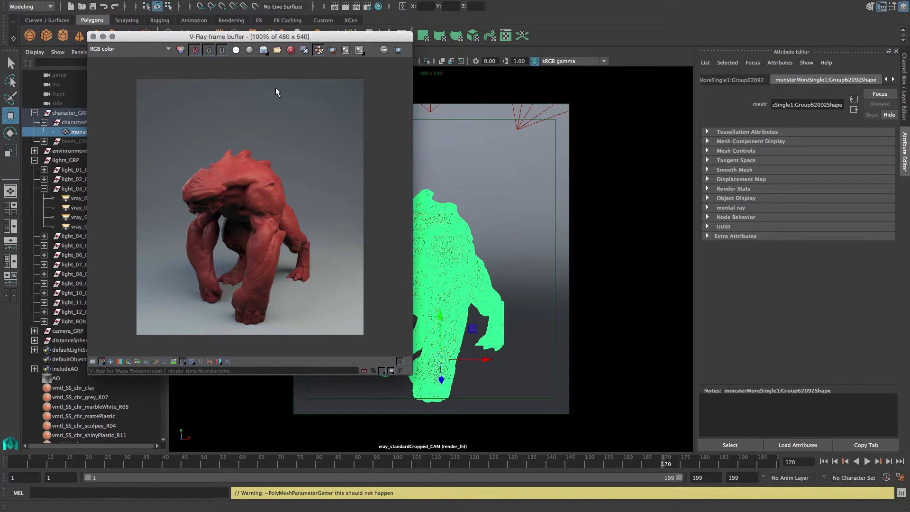
left_click_drag(360, 38, 396, 51)
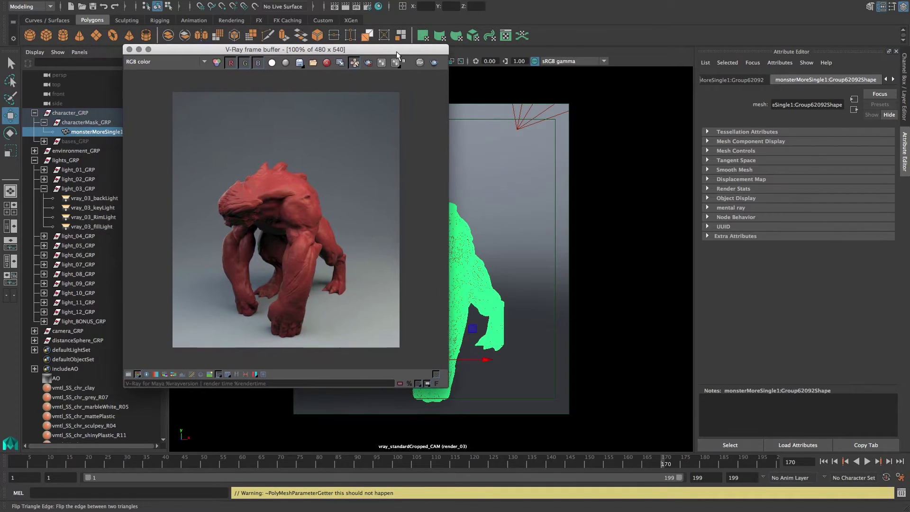
left_click(129, 49)
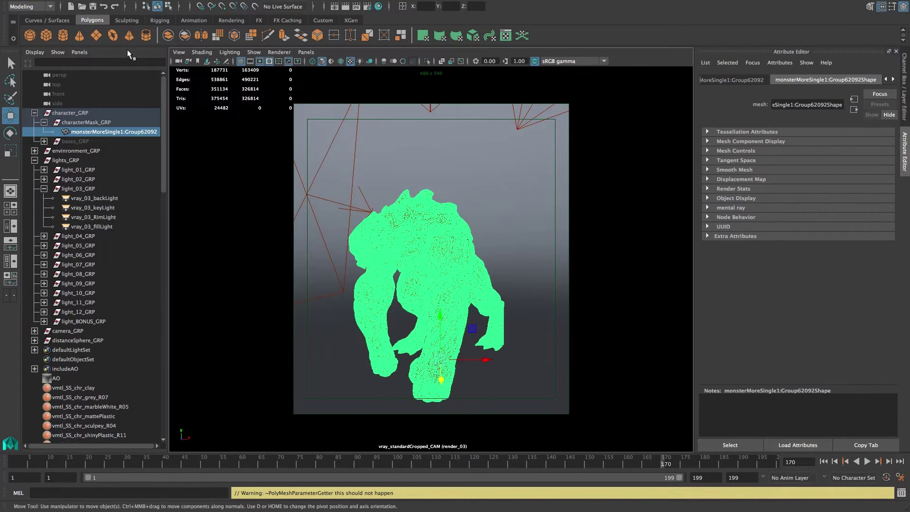
Set render_03's VRay Common output Height to 1080, then back to 540.
left_click(368, 6)
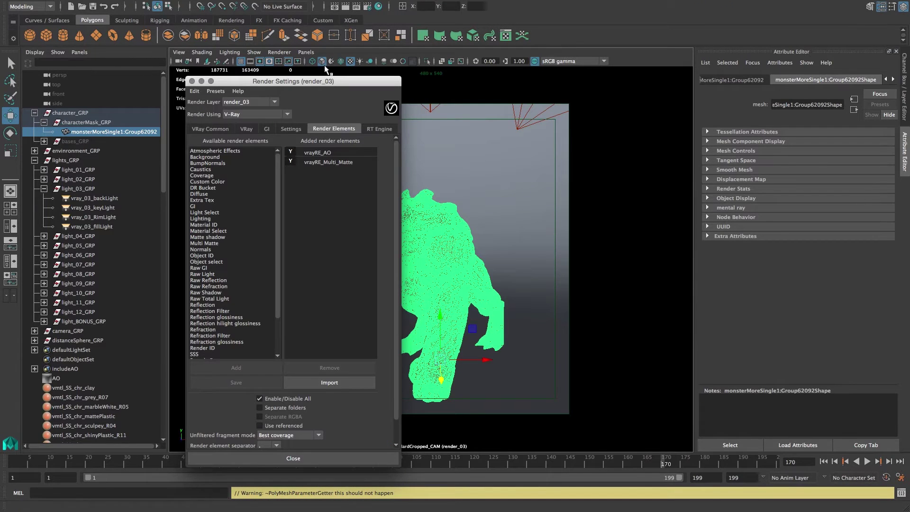
left_click(204, 127)
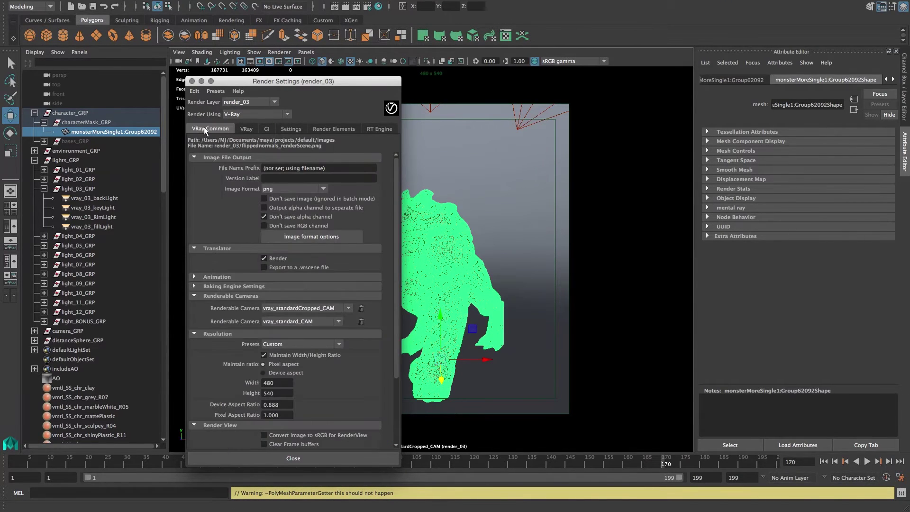
left_click_drag(396, 207, 394, 250)
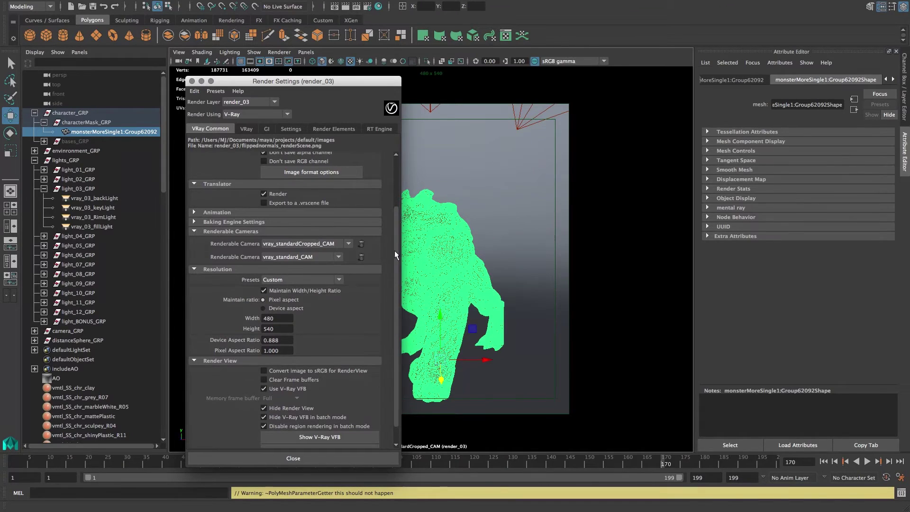
double_click(280, 329)
type("1080")
key("Return")
double_click(280, 329)
type("5")
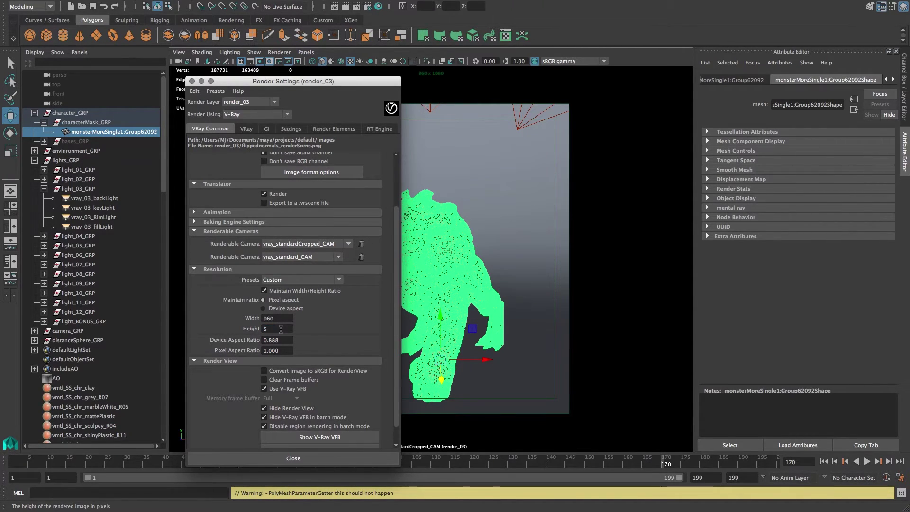
type("40")
Lower the V-Ray adaptive image sampler to Min subdivs 1 and Max subdivs 4.
left_click(249, 133)
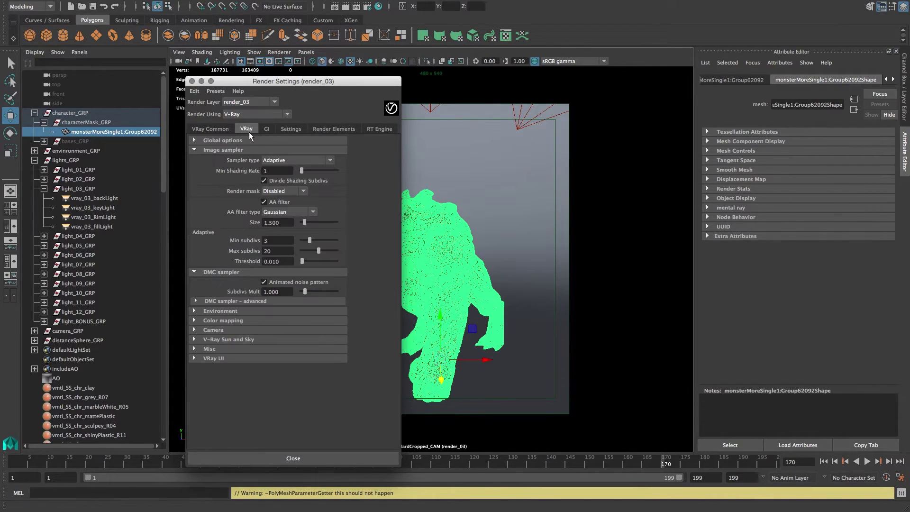
left_click_drag(311, 85, 302, 66)
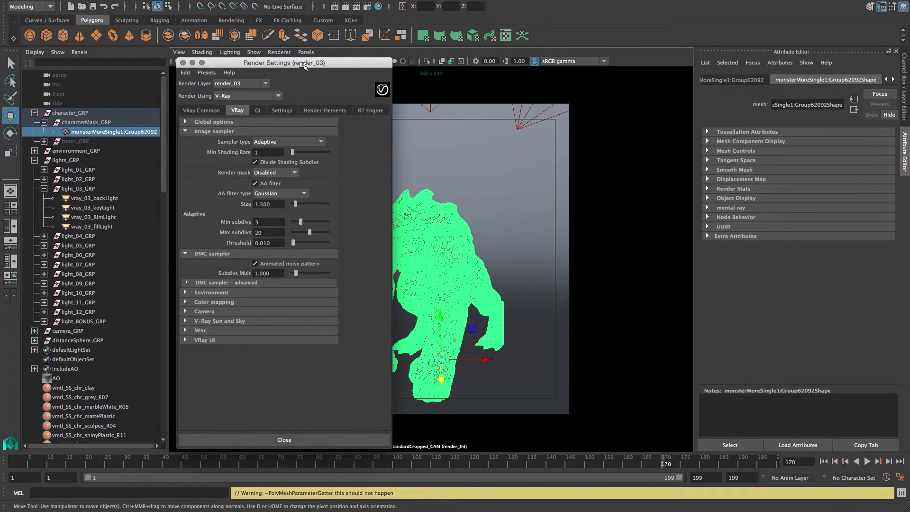
left_click_drag(288, 65, 295, 63)
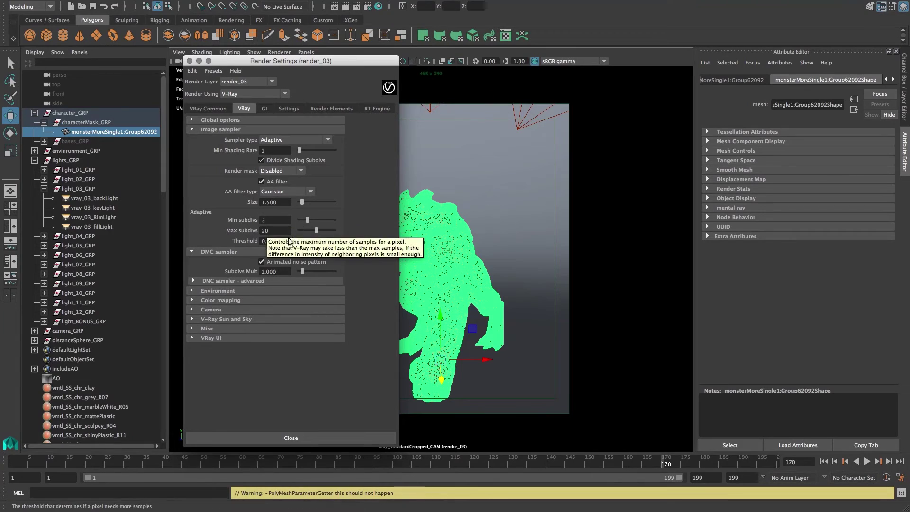
left_click_drag(303, 220, 298, 220)
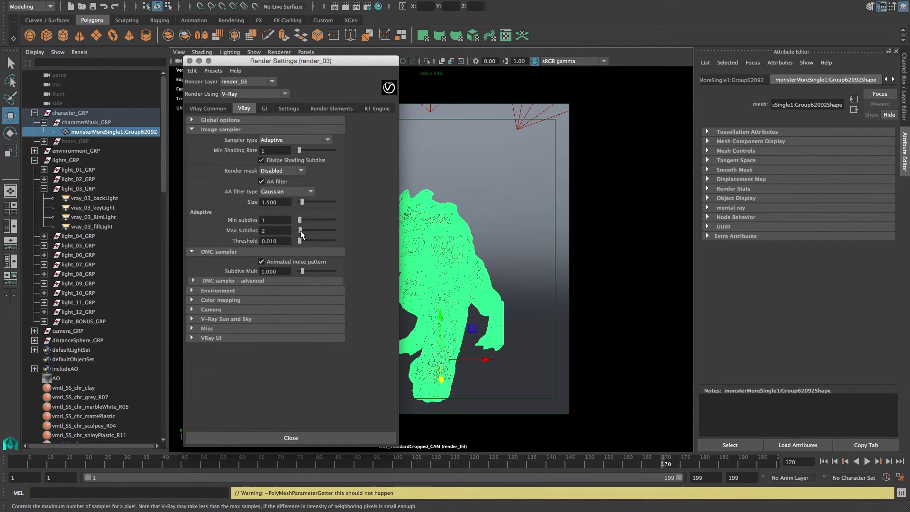
left_click_drag(301, 230, 303, 231)
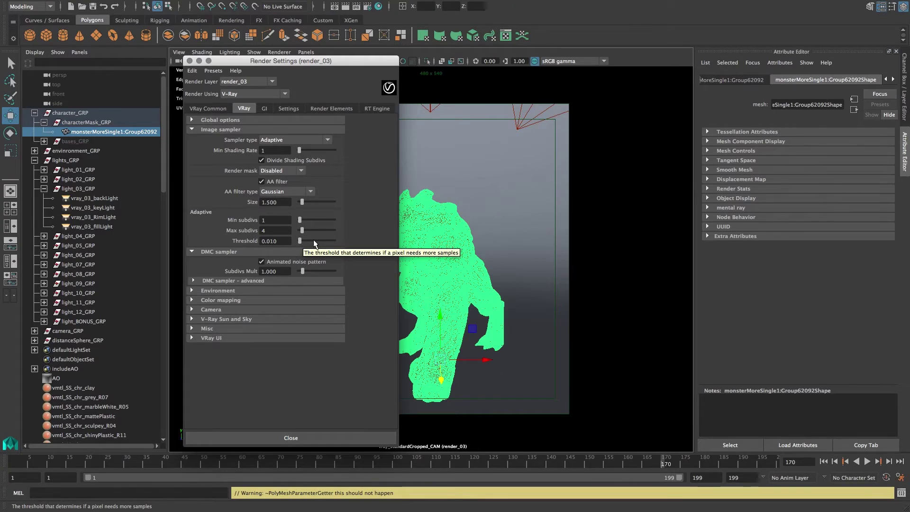
Turn GI on for render_03 and show its render elements, vrayRE_AO and vrayRE_Multi_Matte.
left_click(265, 110)
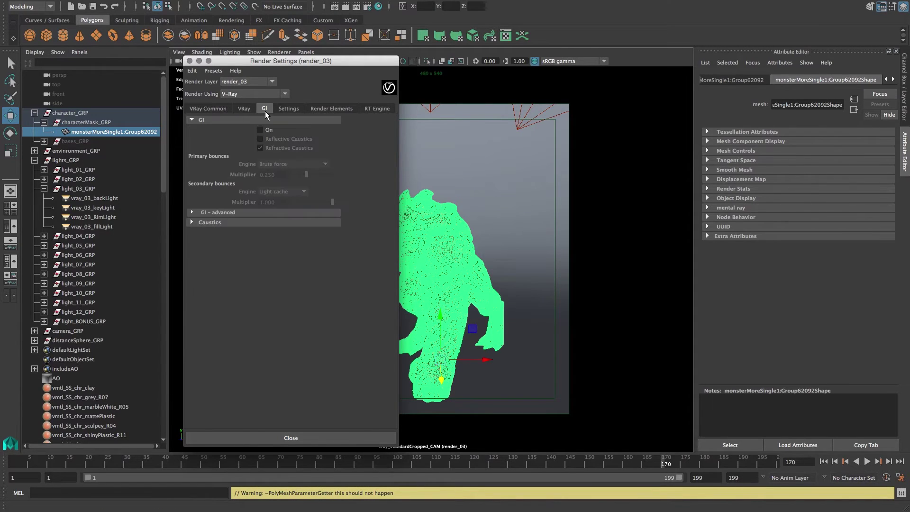
left_click(261, 130)
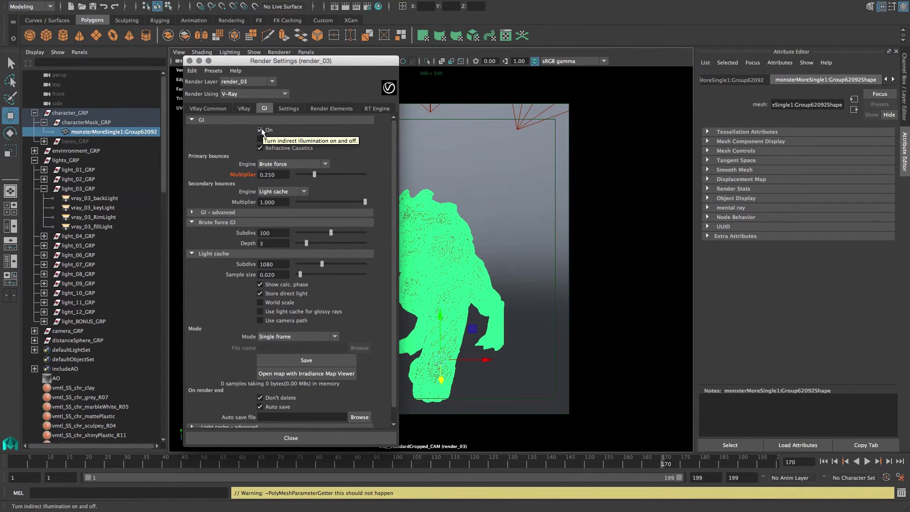
left_click(288, 108)
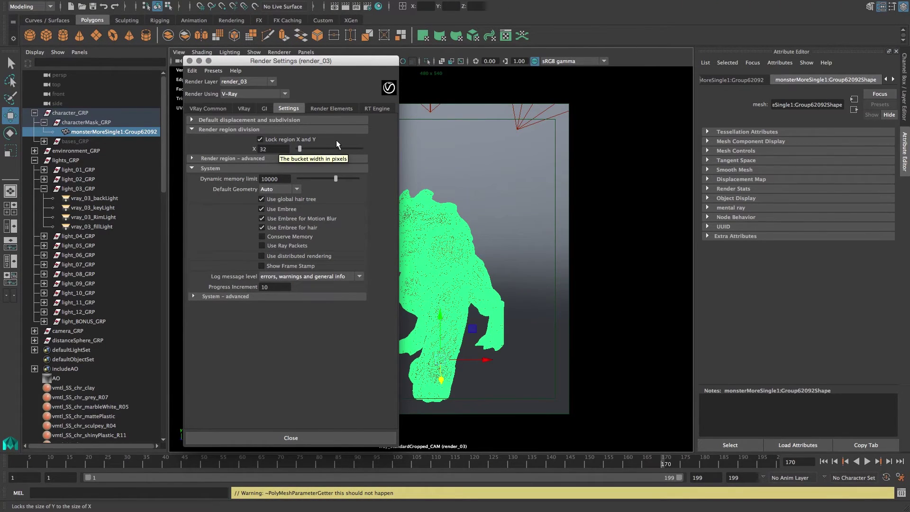
left_click(319, 106)
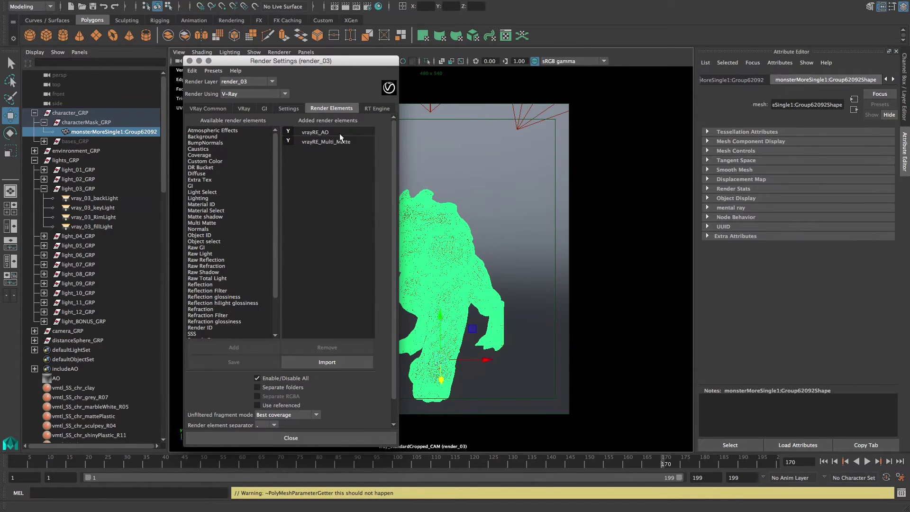
Set the vrayRE_AO render element to off and return to the common V-Ray settings.
left_click(290, 132)
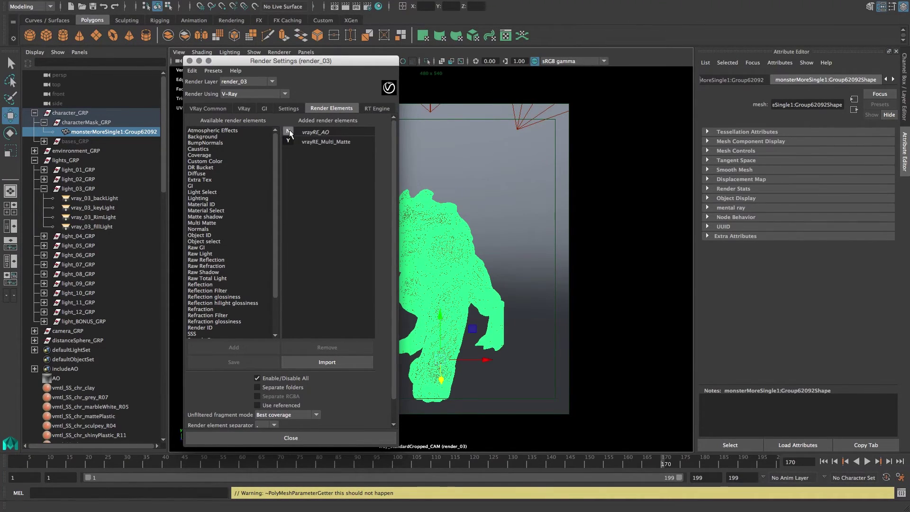
left_click(189, 61)
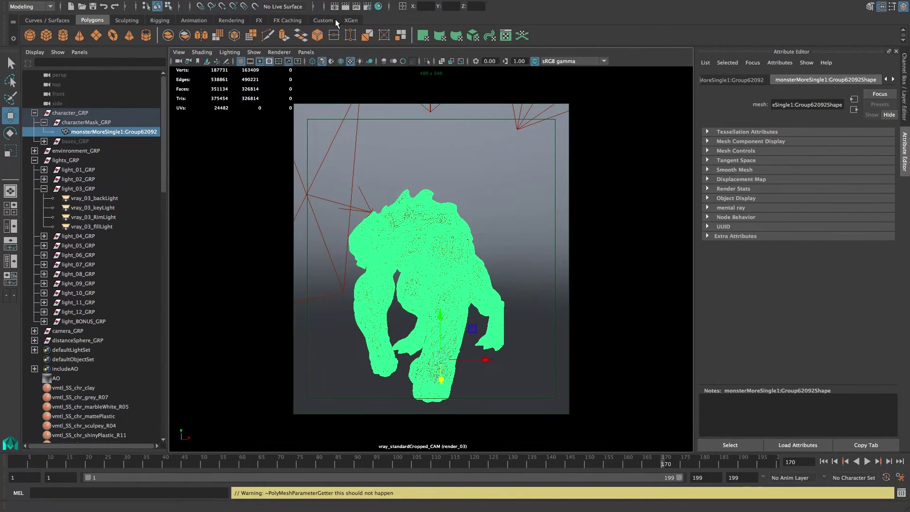
left_click(367, 6)
left_click(204, 108)
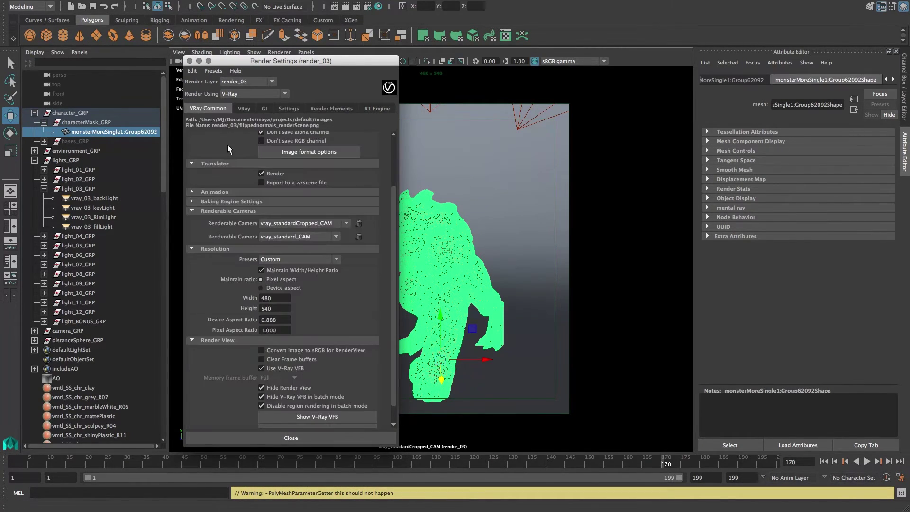
Check the multimatte and AO channels in the V-Ray frame buffer, then close both windows.
left_click(315, 416)
left_click(202, 62)
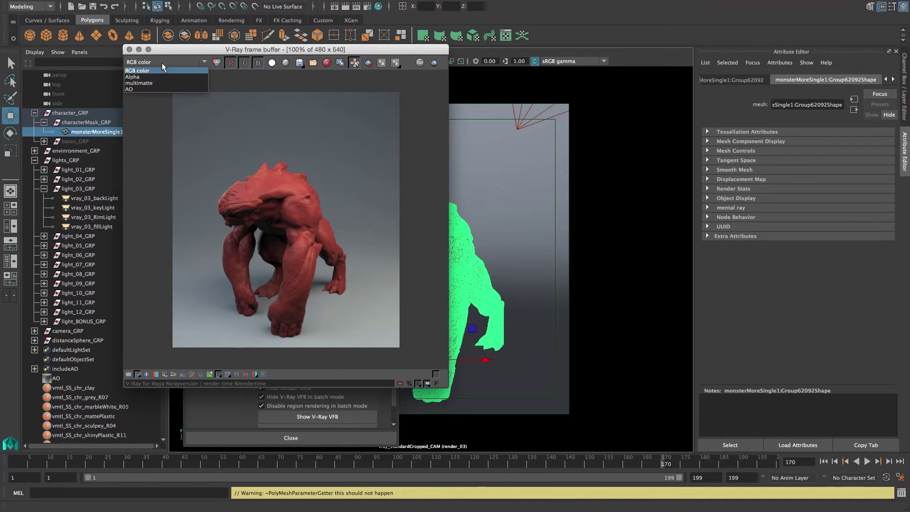
left_click(156, 83)
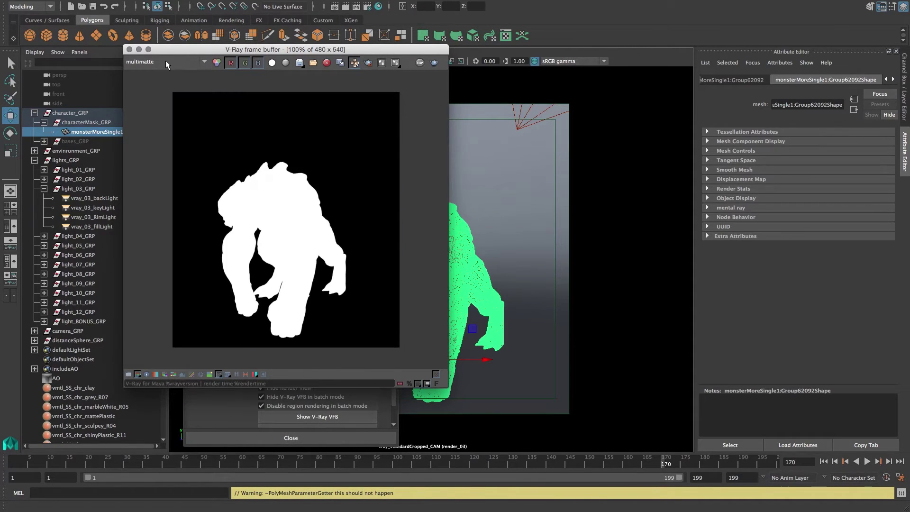
left_click(166, 61)
left_click(151, 89)
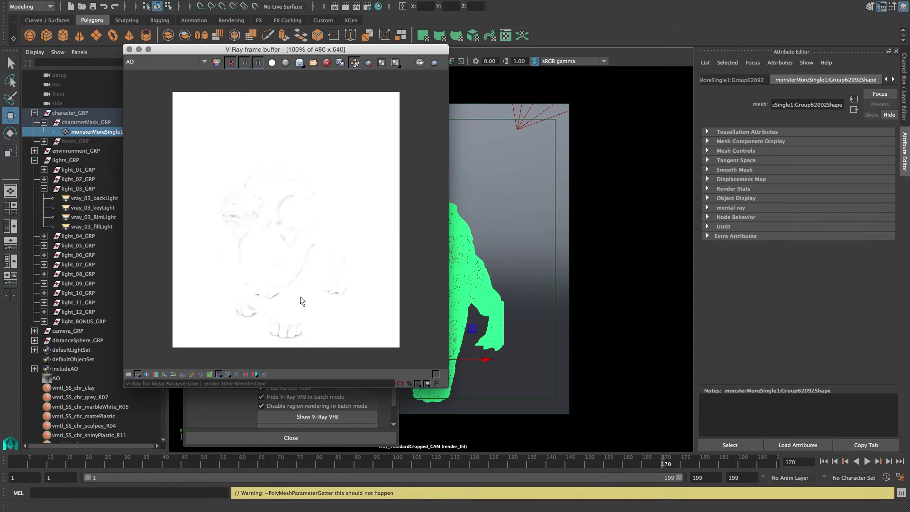
left_click(129, 49)
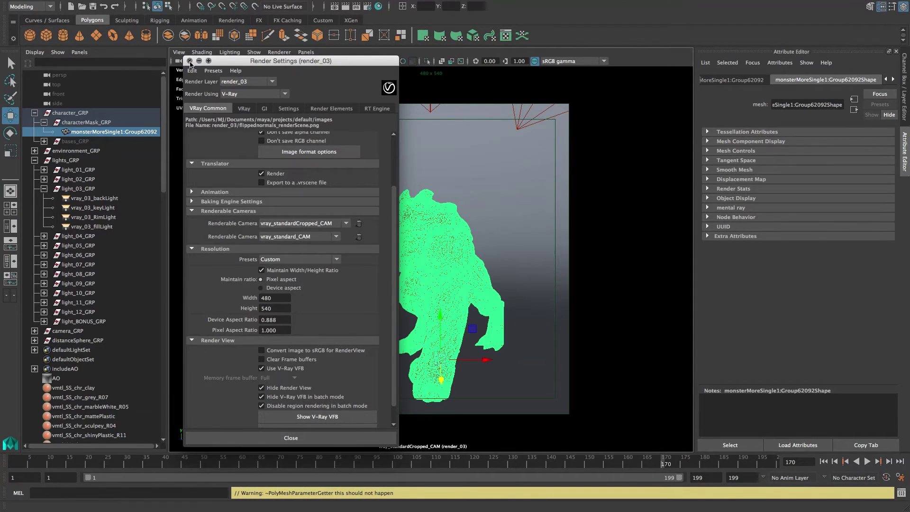
left_click(190, 61)
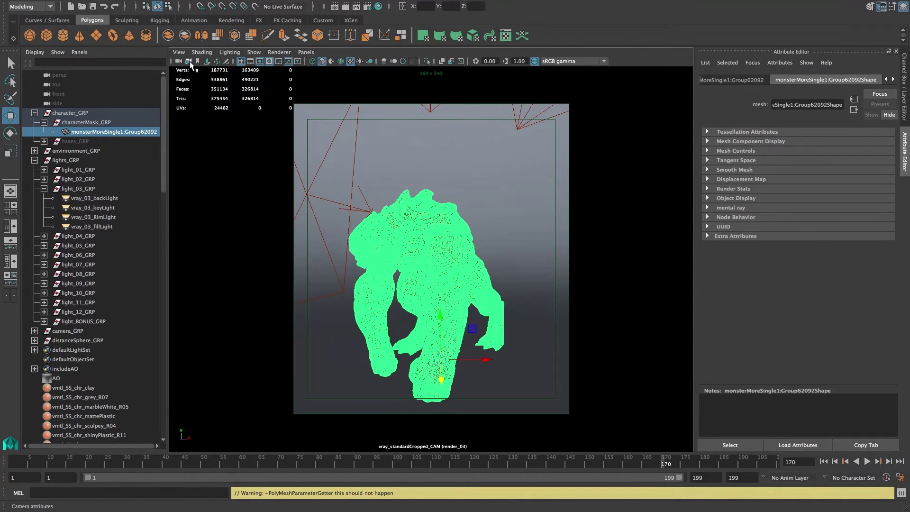
Look through the persp, vray_standardCropped_CAM and vray_standard_CAM cameras in turn.
left_click(308, 55)
mouse_move(357, 62)
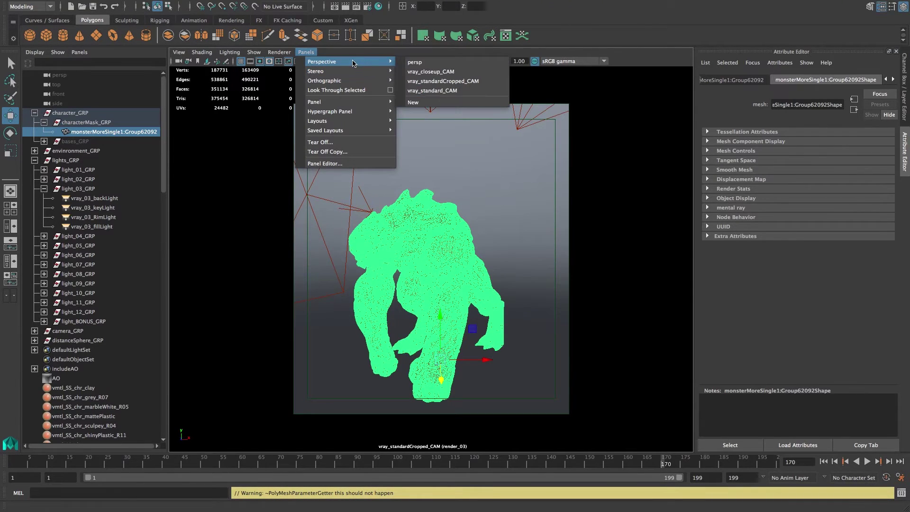
left_click(444, 62)
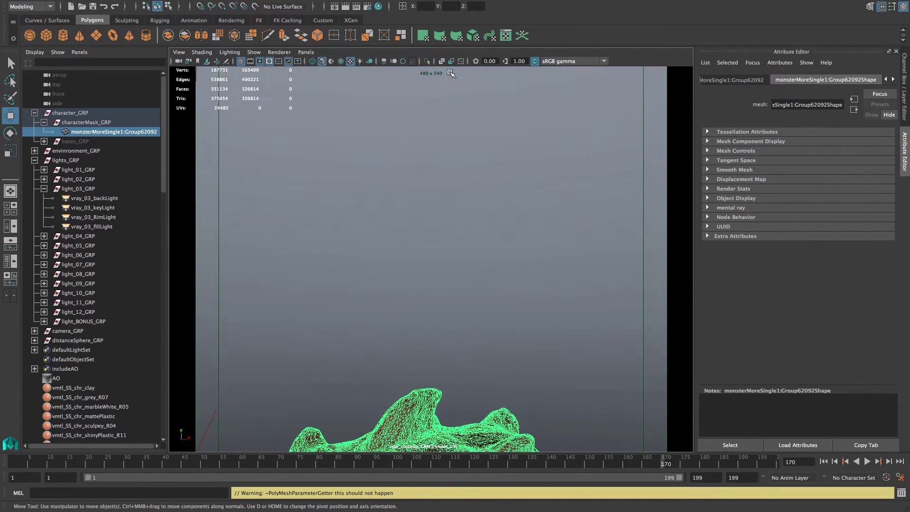
left_click(306, 53)
mouse_move(317, 62)
left_click(450, 82)
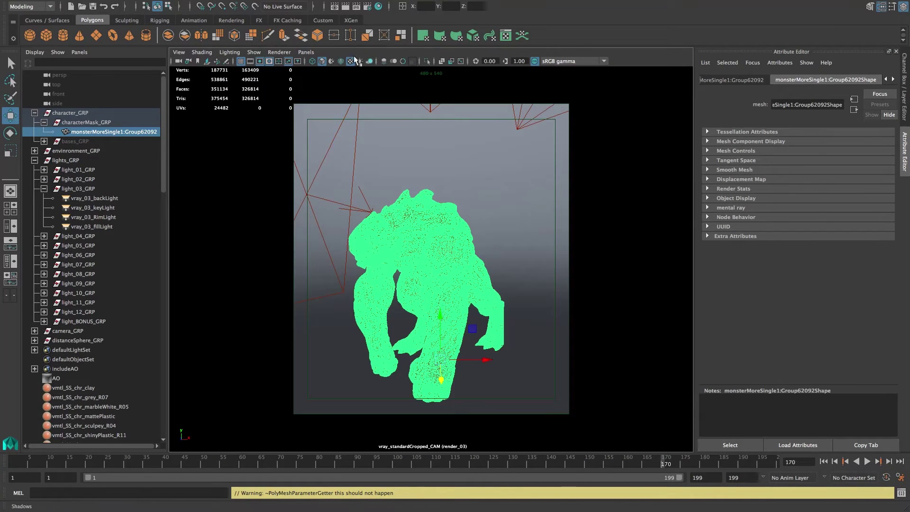
left_click(306, 52)
left_click(456, 91)
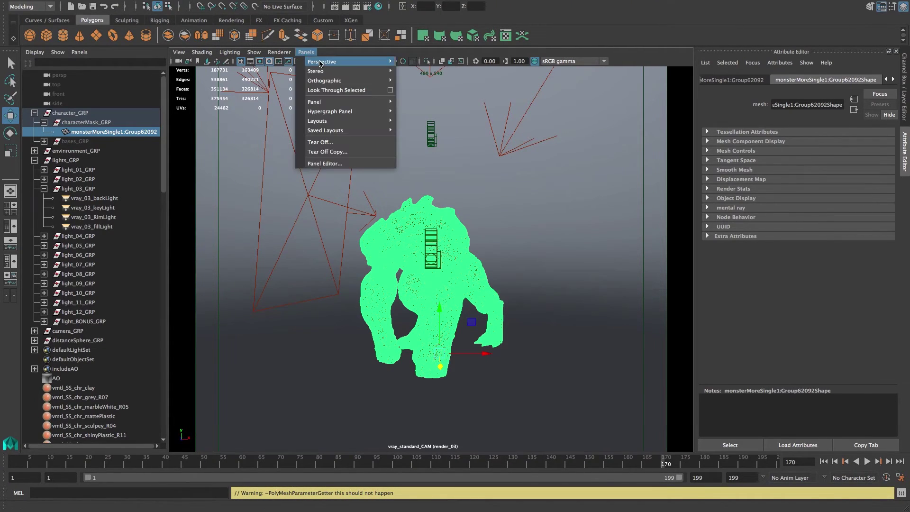
Return to vray_standardCropped_CAM and select that camera to edit its attributes.
mouse_move(320, 61)
left_click(436, 71)
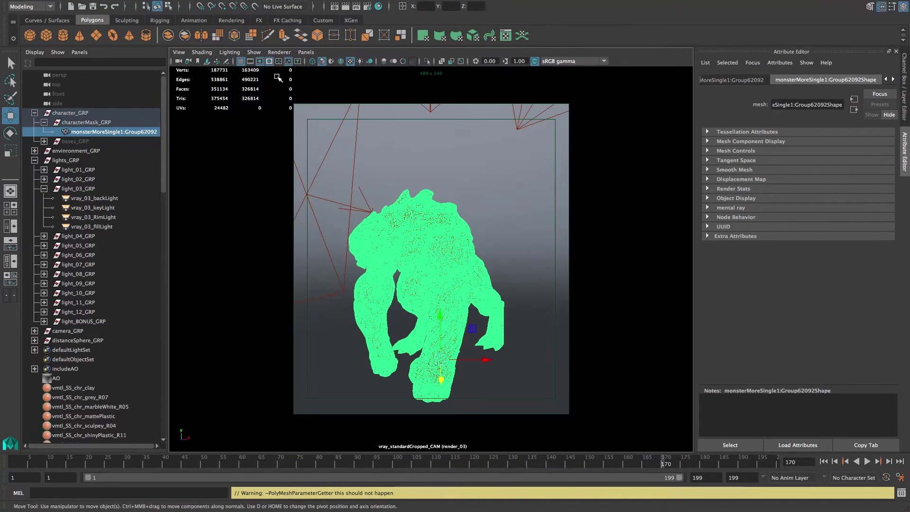
left_click(180, 61)
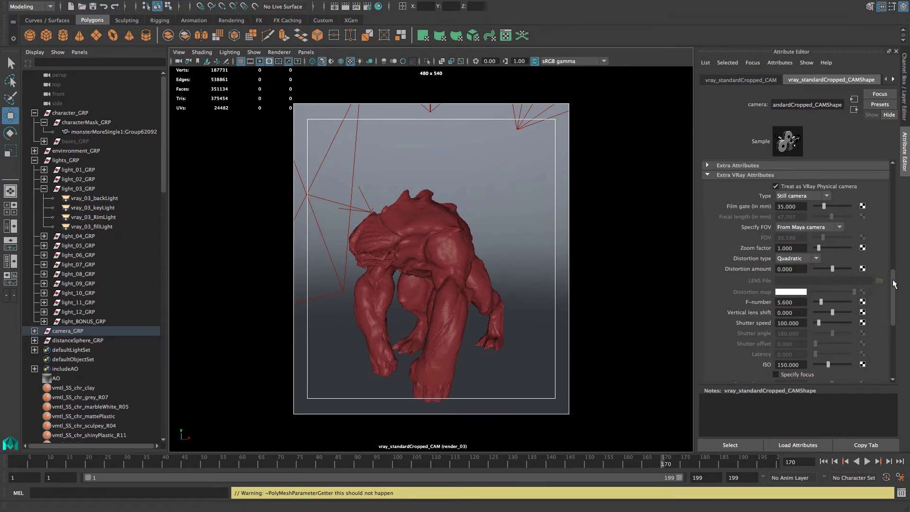
Expand vray_standardCropped_CAM's Extra VRay Attributes and enable Depth of field.
scroll(893, 283, "up", 5)
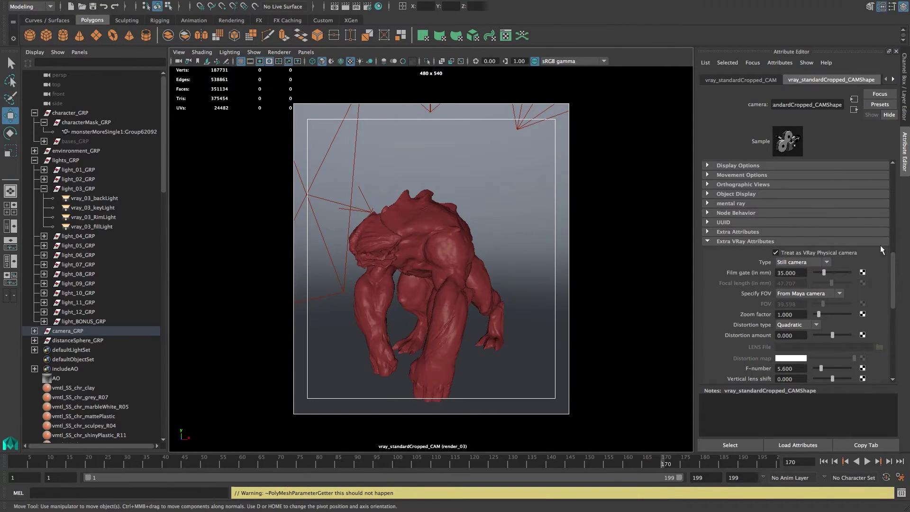
scroll(728, 243, "up", 3)
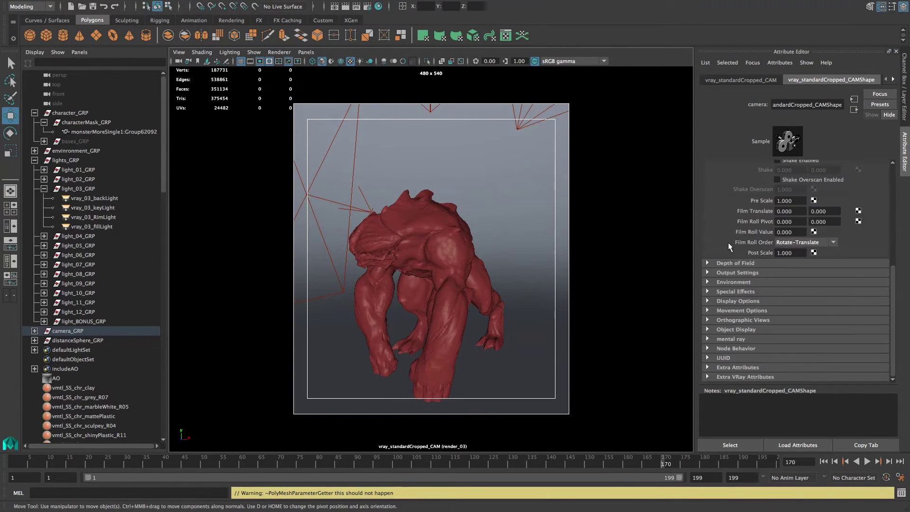
left_click(736, 376)
left_click_drag(894, 243, 897, 311)
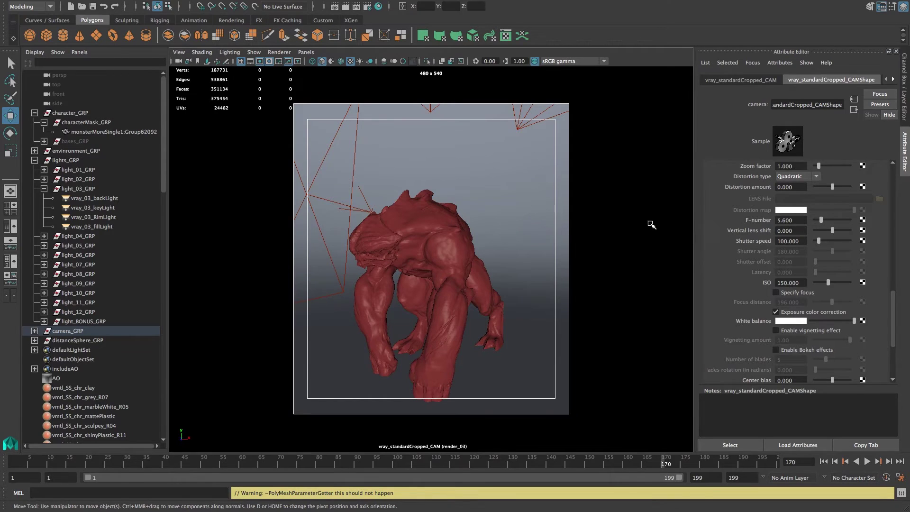
left_click_drag(894, 300, 895, 317)
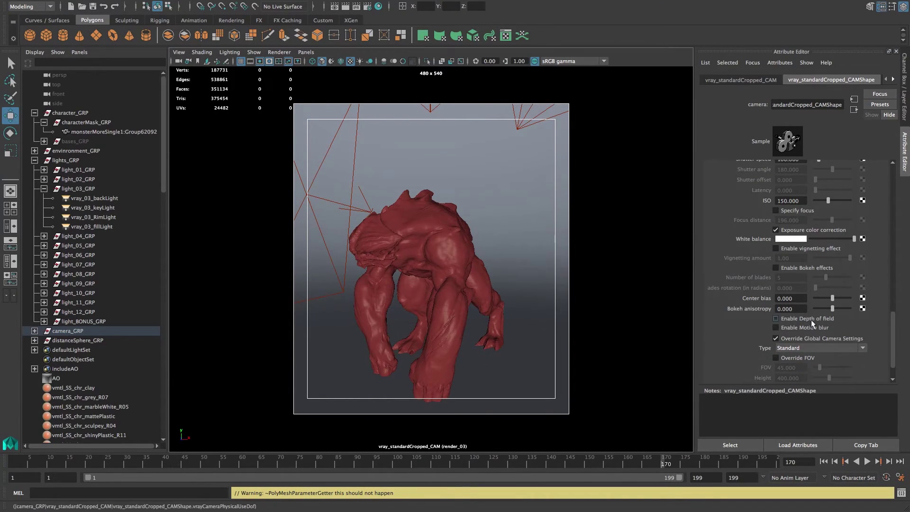
left_click(799, 320)
left_click_drag(893, 339, 893, 321)
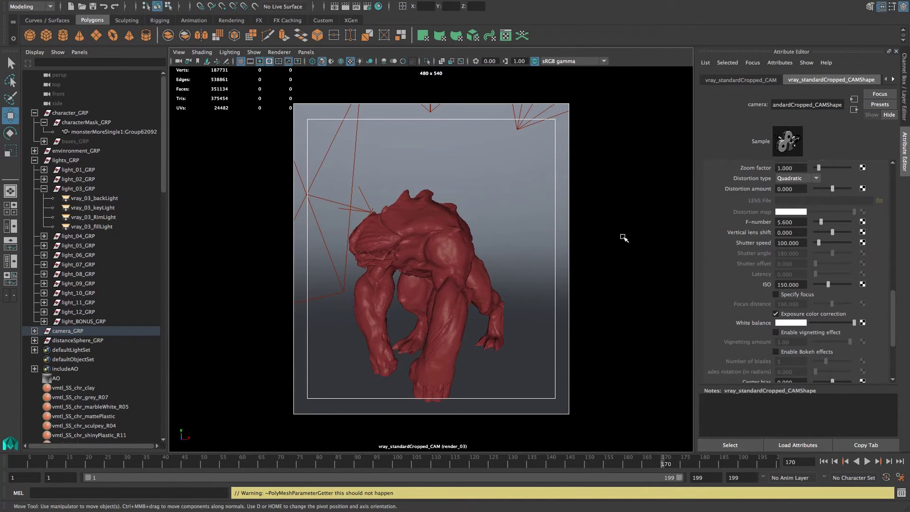
Give the physical camera an F-number of 2.8 and a shutter speed of 400.
left_click(796, 223)
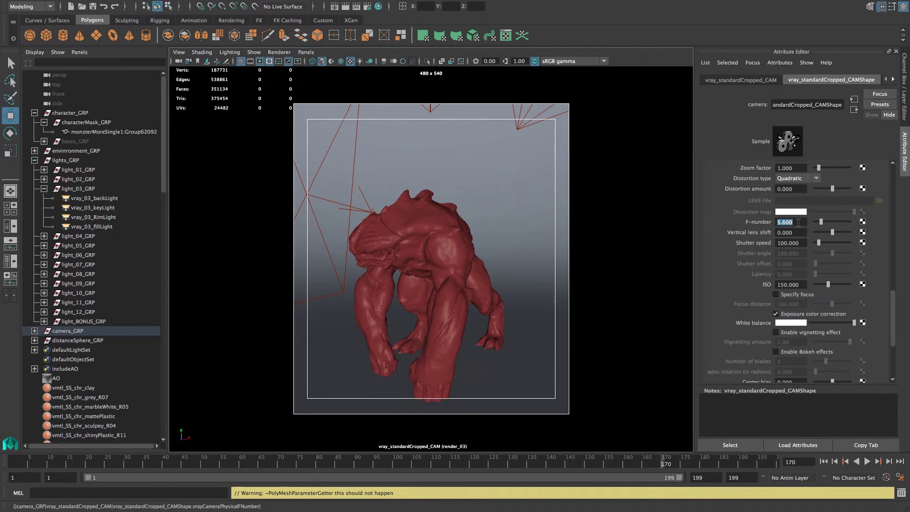
type("2.8")
key("Return")
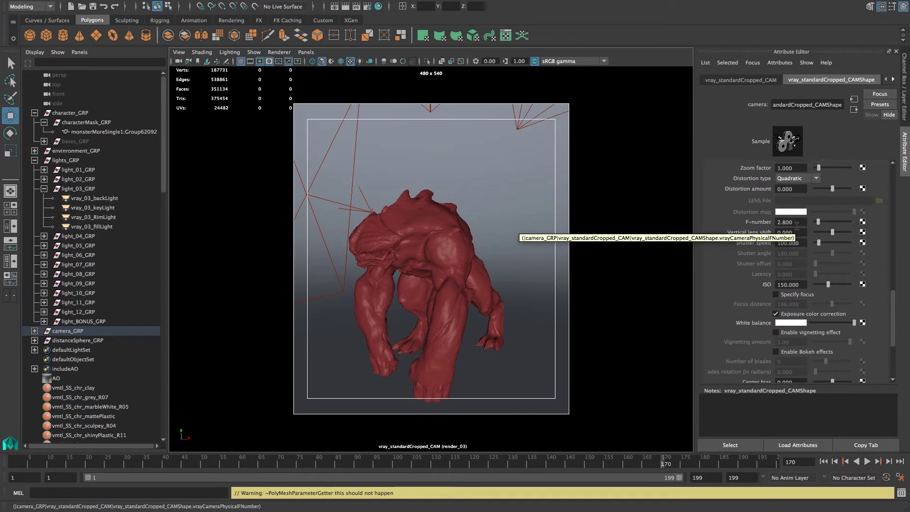
left_click(799, 243)
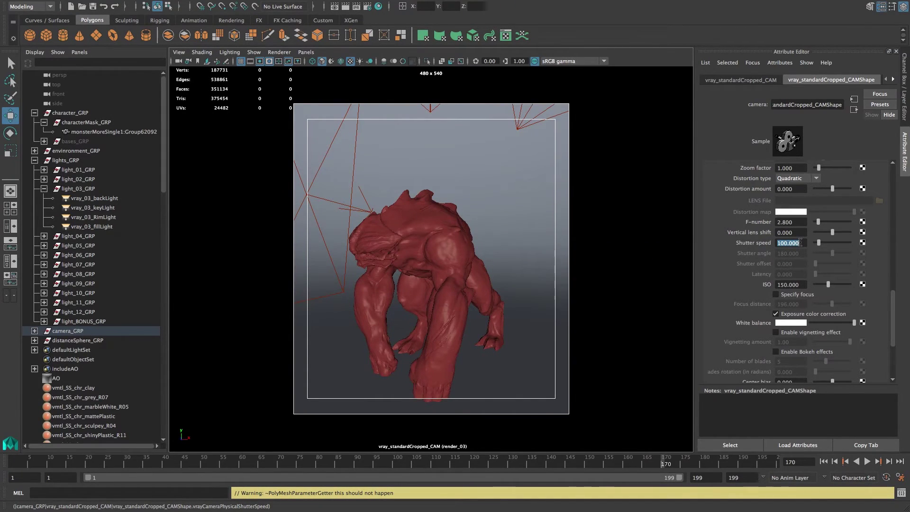
type("400")
key("Return")
scroll(895, 316, "down", 3)
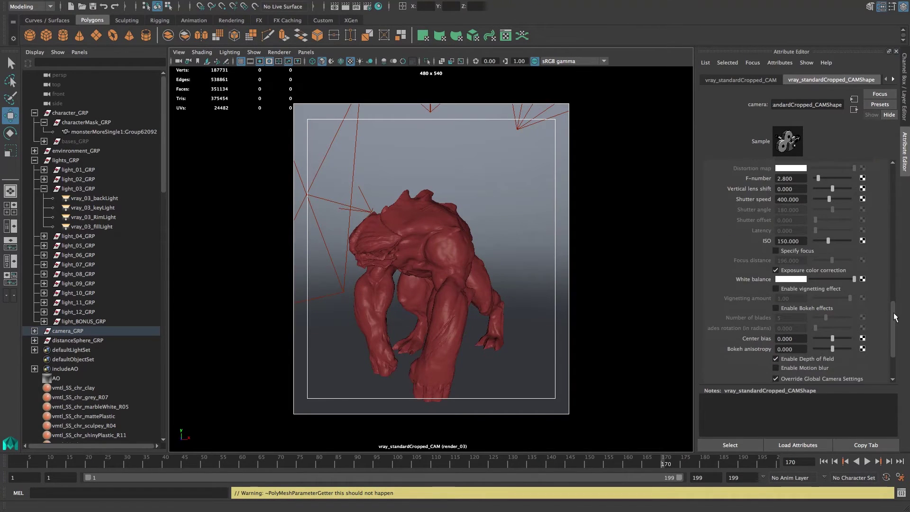
scroll(895, 317, "down", 4)
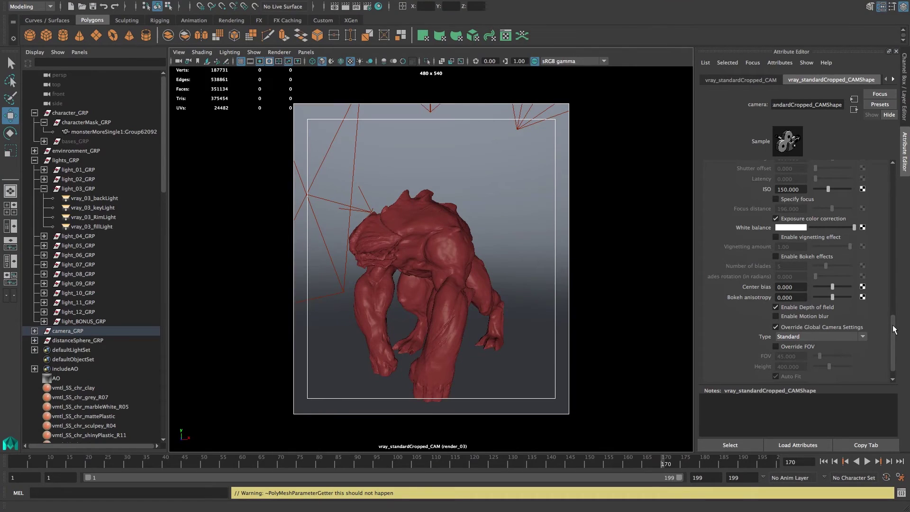
scroll(893, 325, "up", 2)
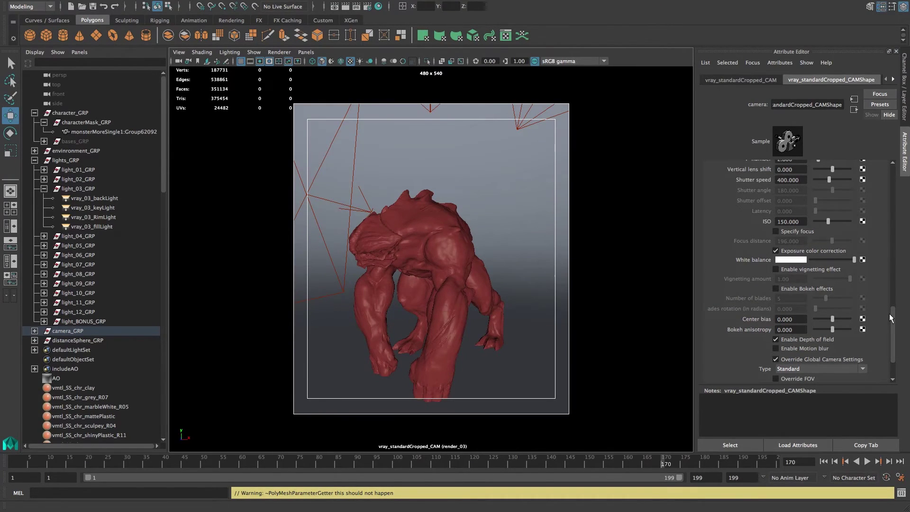
Enable a custom focus distance and unhide distanceSphere_GEO from distanceSphere_GRP.
left_click(781, 231)
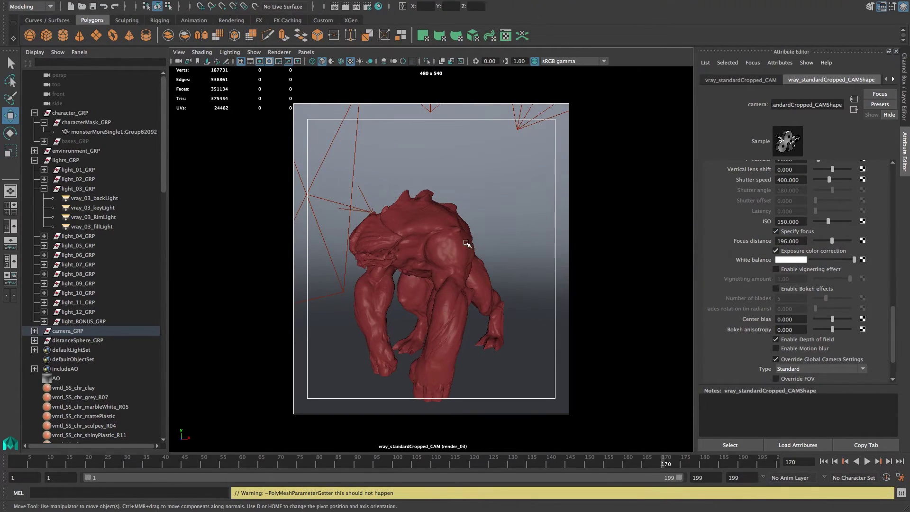
left_click(34, 161)
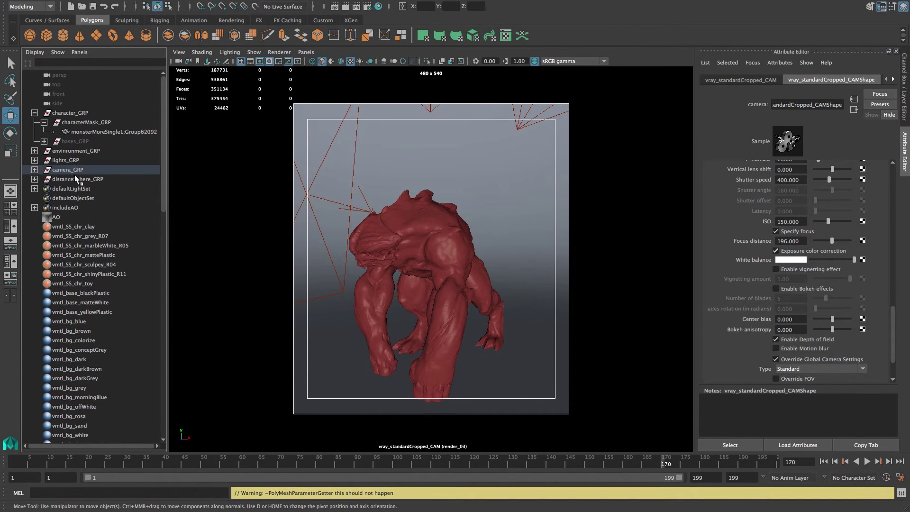
left_click(35, 179)
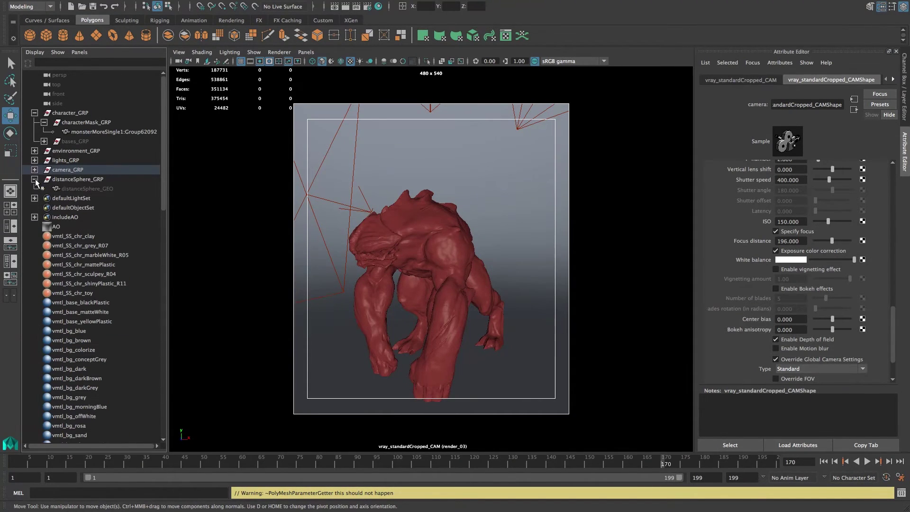
left_click(101, 187)
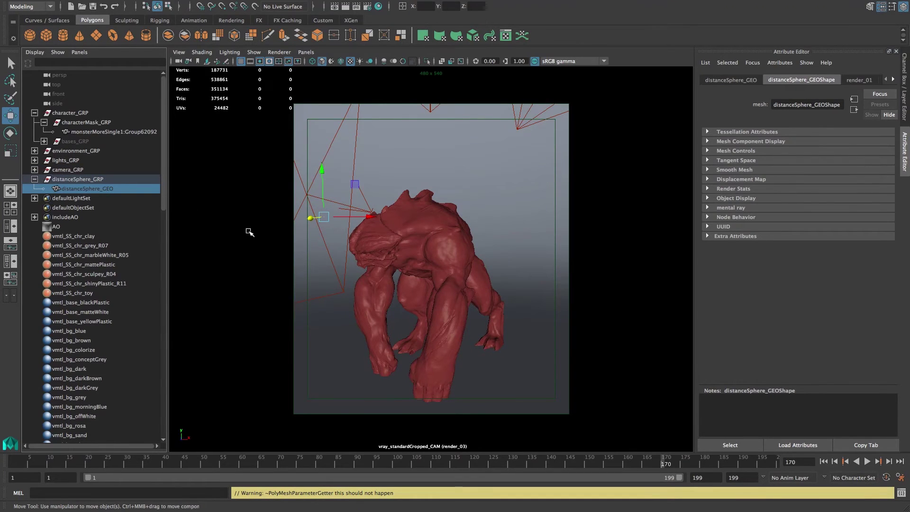
key("shift+h")
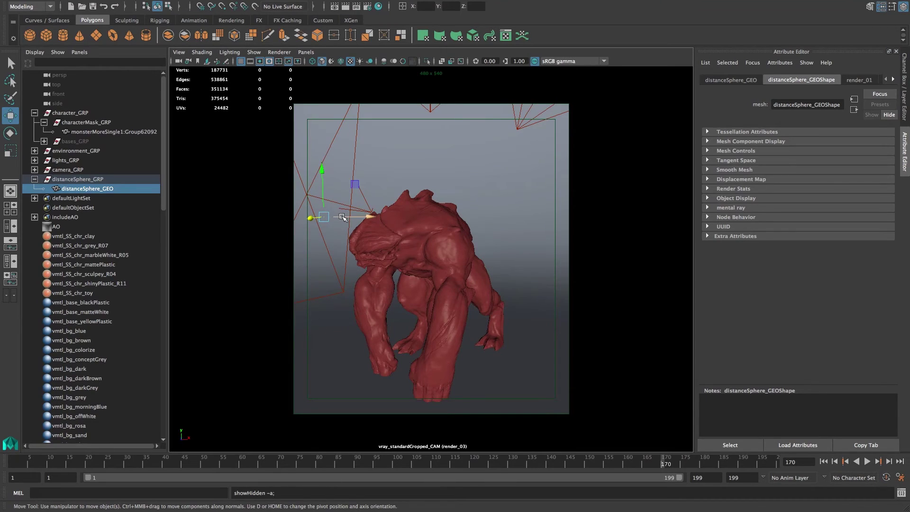
Add the distance sphere to the render_03 layer and scale it down to 0.333.
left_click_drag(342, 218, 421, 215)
key("r")
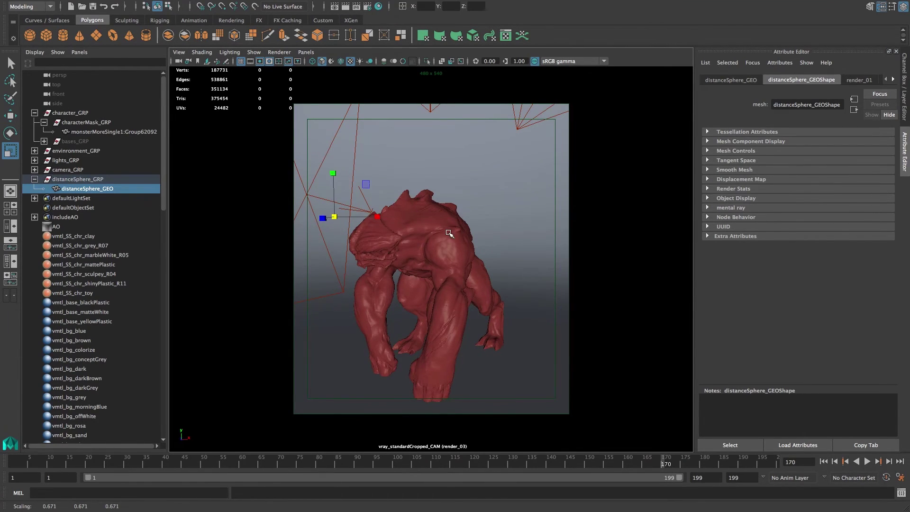
key("ctrl+a")
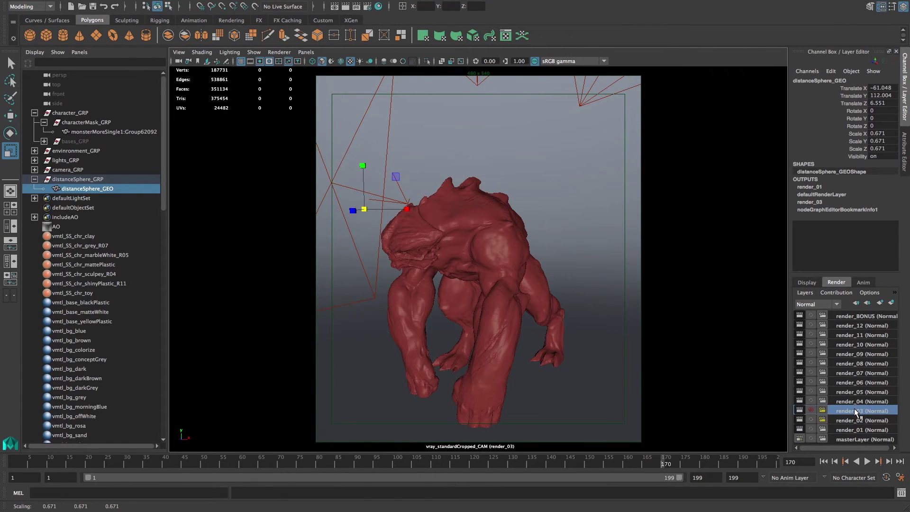
right_click(856, 412)
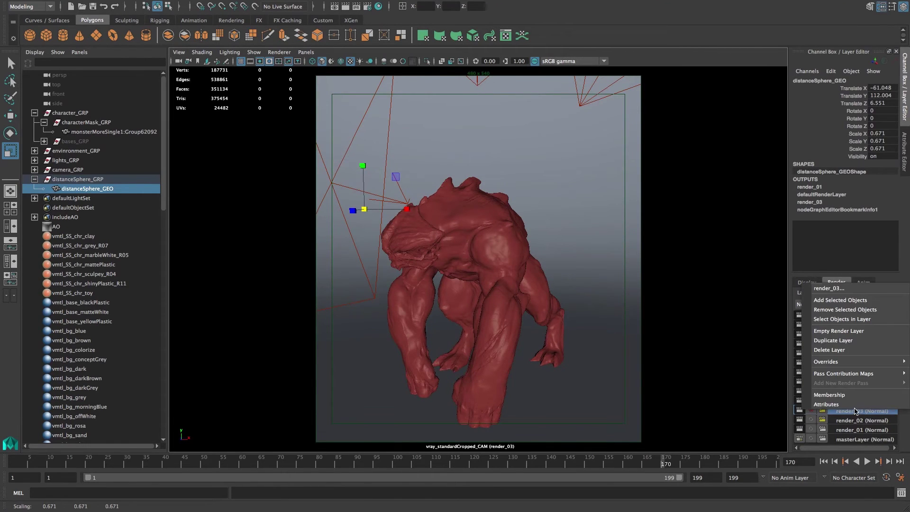
left_click(866, 302)
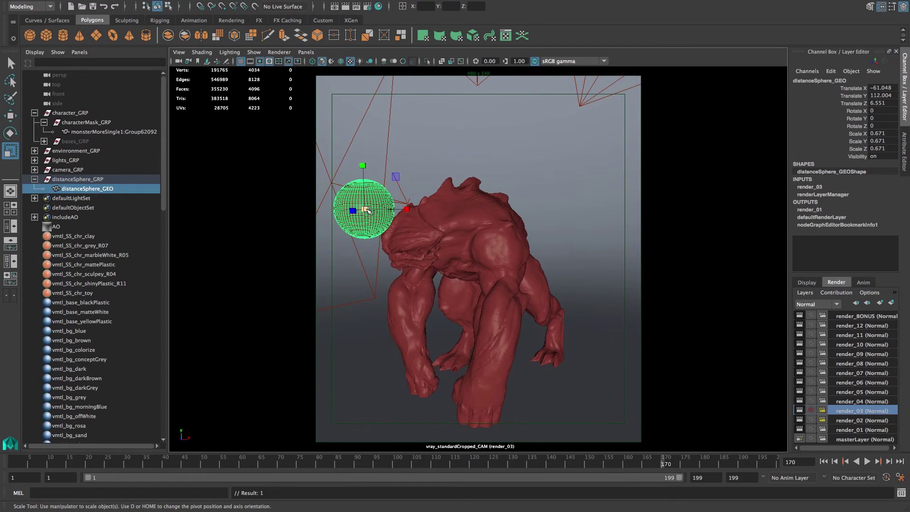
mouse_move(366, 210)
left_mouse_down()
mouse_move(356, 211)
mouse_move(379, 210)
mouse_move(348, 211)
left_mouse_up()
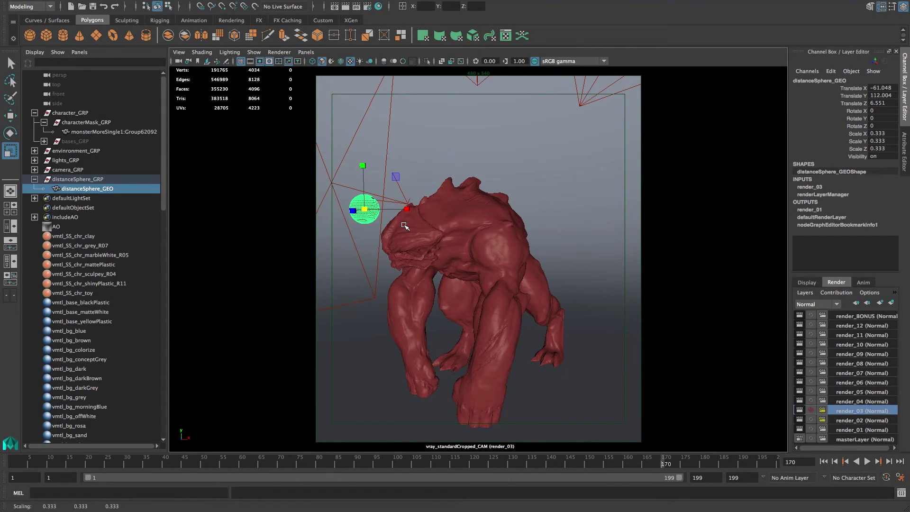
Turn on the Object Details heads-up display in the viewport.
mouse_move(134, 2)
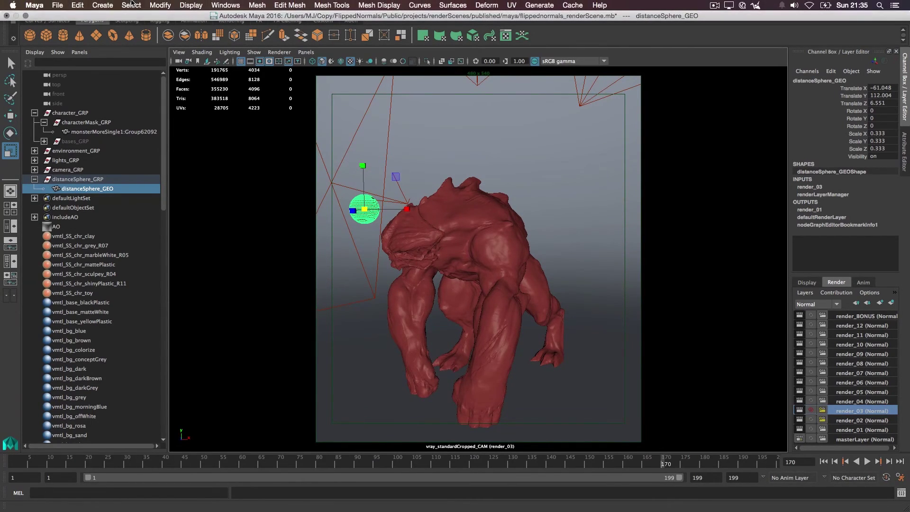
left_click(190, 4)
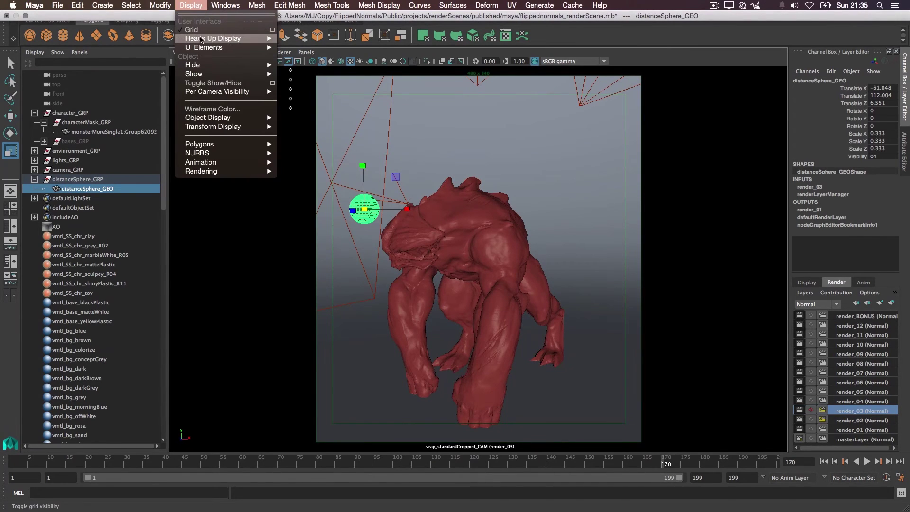
mouse_move(204, 39)
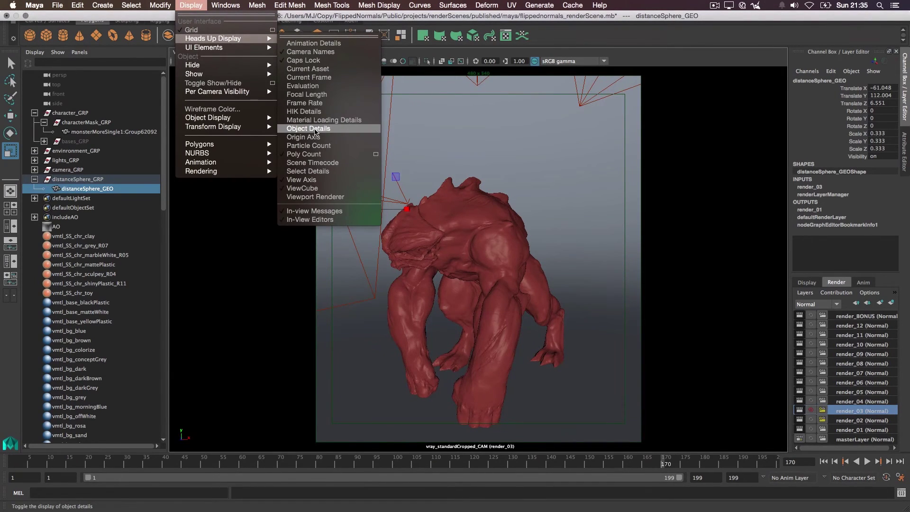
left_click(313, 129)
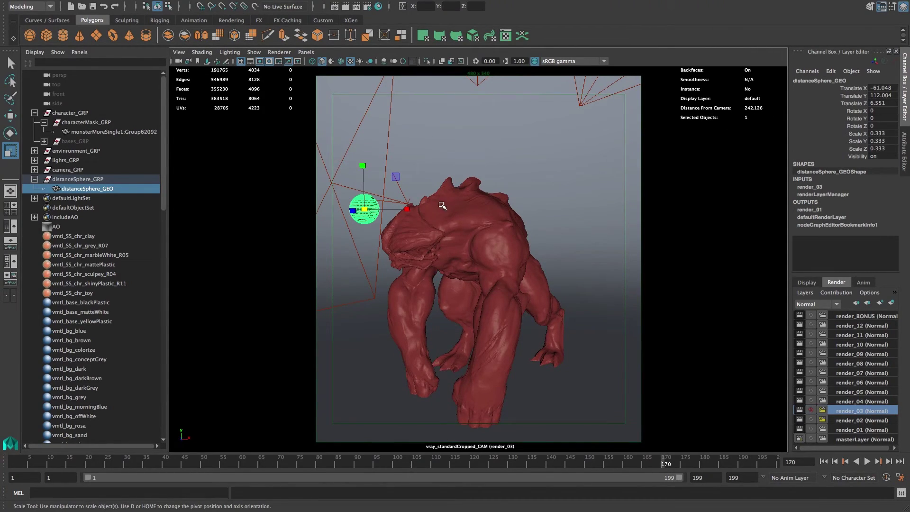
Move the distance sphere onto the creature's head, about 242 units from the camera.
key("w")
left_click_drag(409, 209, 446, 209)
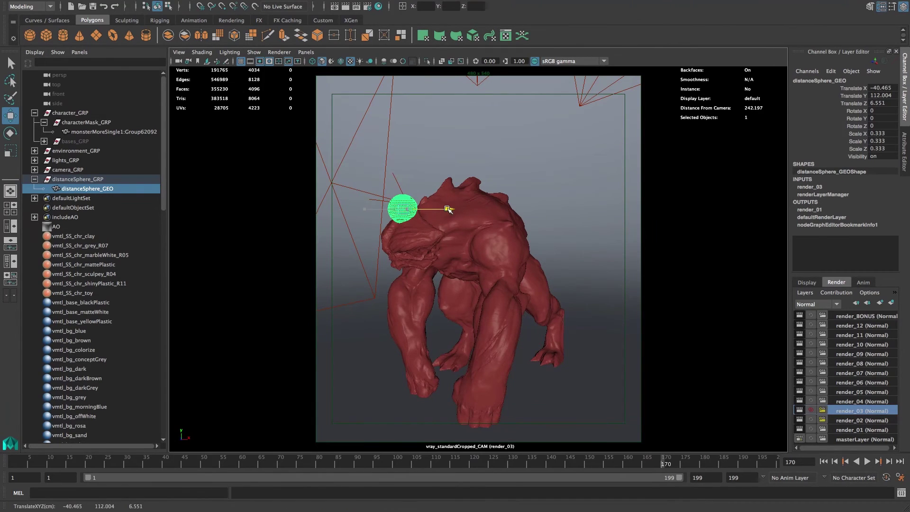
left_click(404, 166)
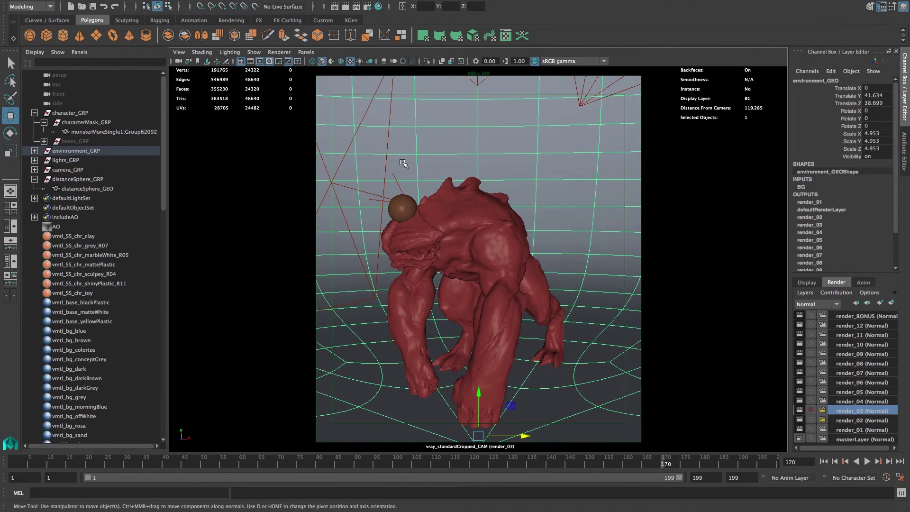
key("q")
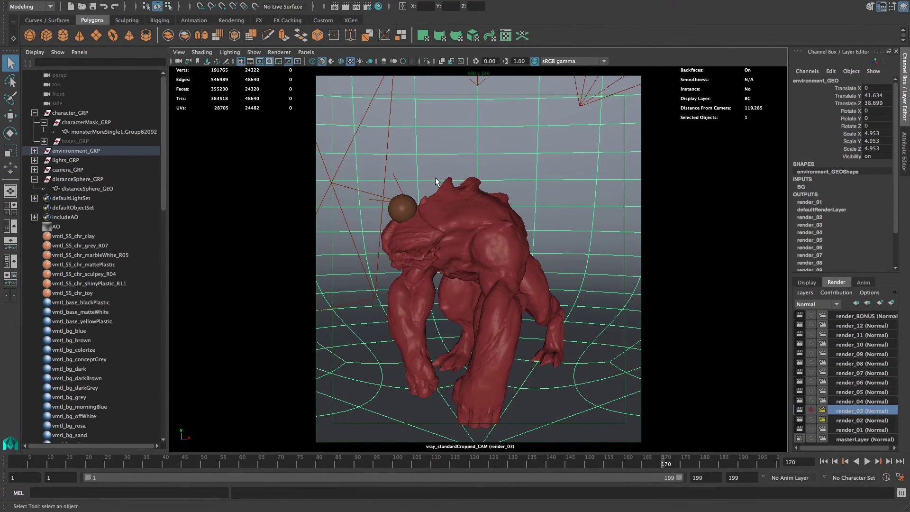
left_click(401, 205)
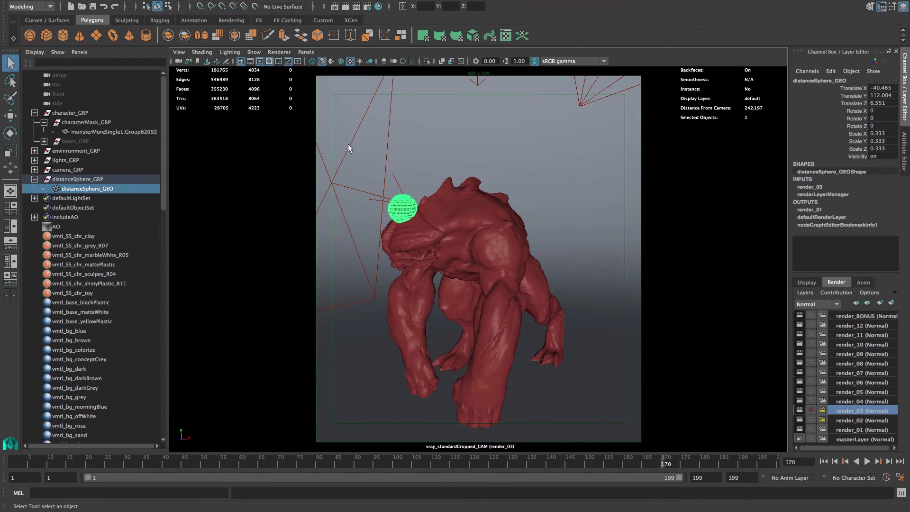
left_click(178, 52)
Set vray_standardCropped_CAM's focus distance to 242.
left_click(192, 62)
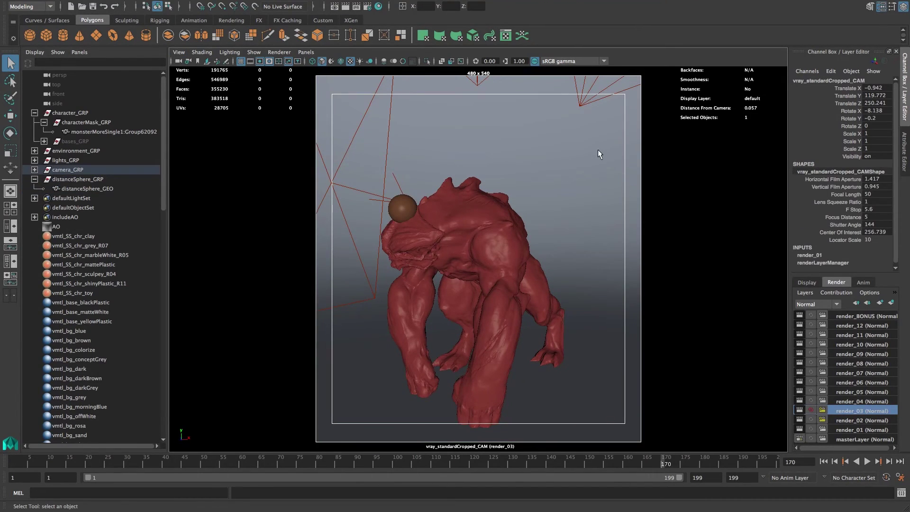
key("ctrl+a")
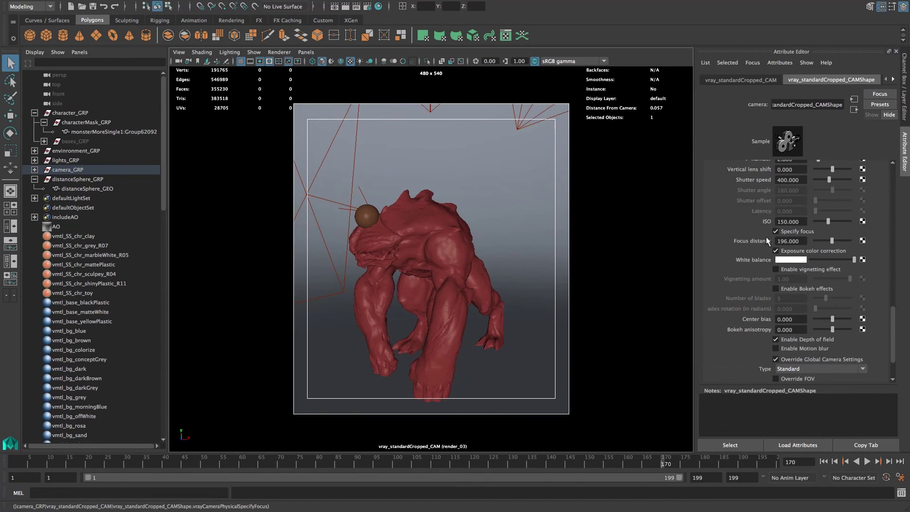
left_click(800, 240)
type("242")
key("Return")
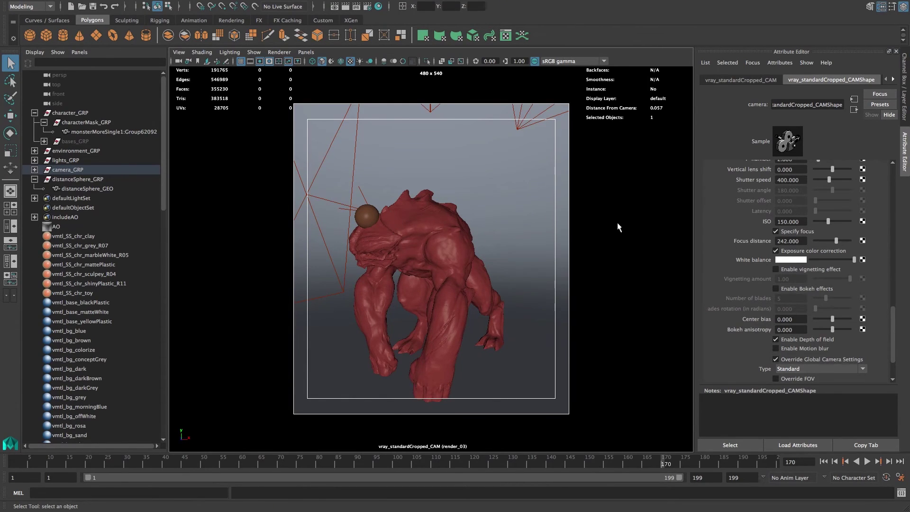
Hide the distanceSphere_GRP group again.
scroll(802, 285, "down", 1)
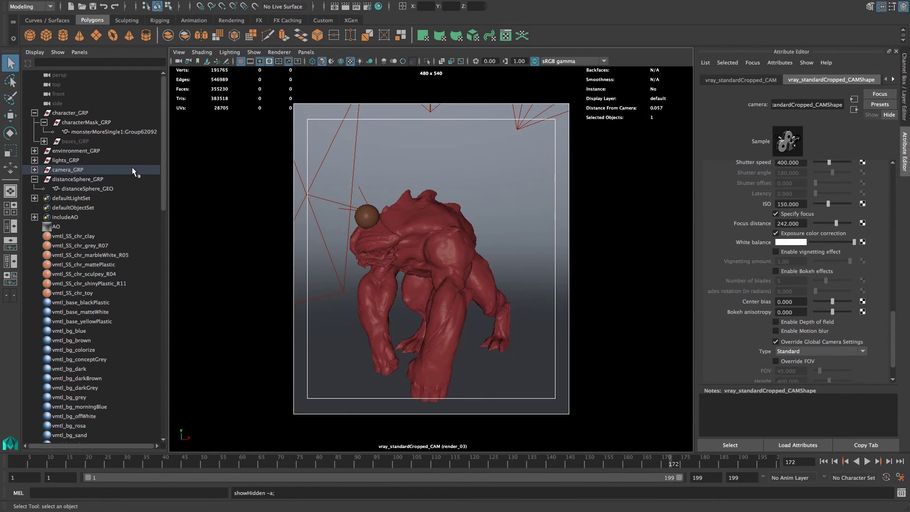
left_click(82, 179)
key("ctrl+h")
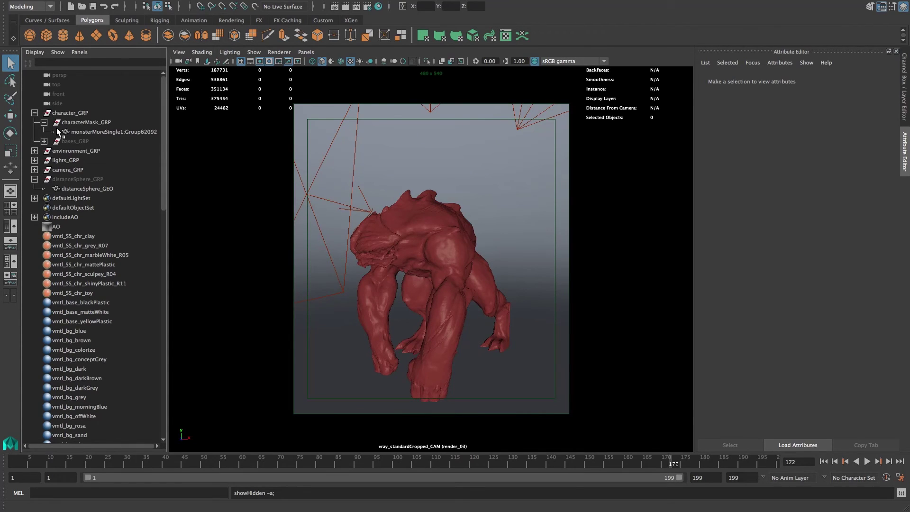
Unhide the bases_GRP pedestals and scrub the animation back to frame 150.
left_click(44, 142)
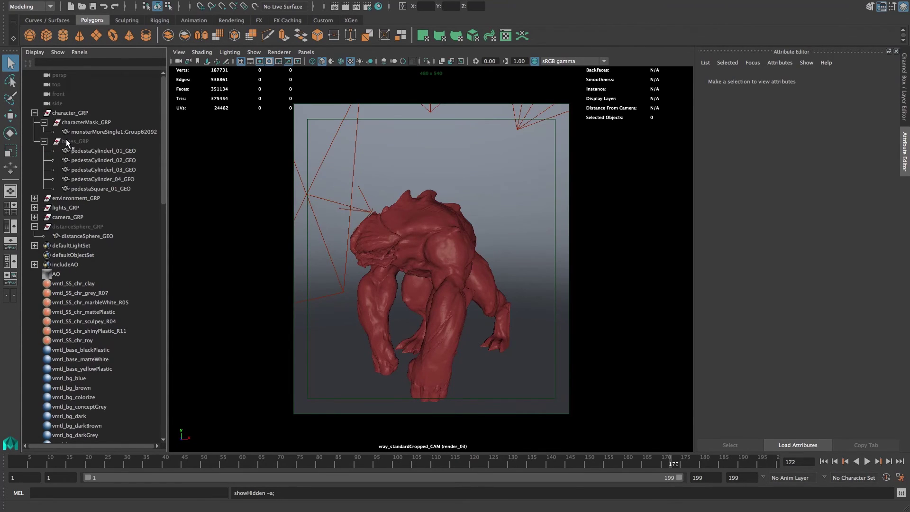
left_click(68, 141)
key("shift+h")
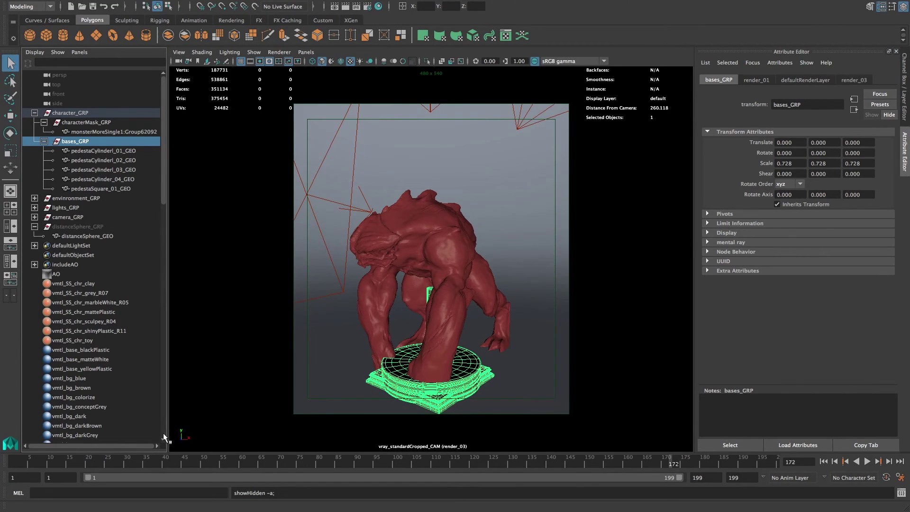
left_click_drag(669, 465, 570, 466)
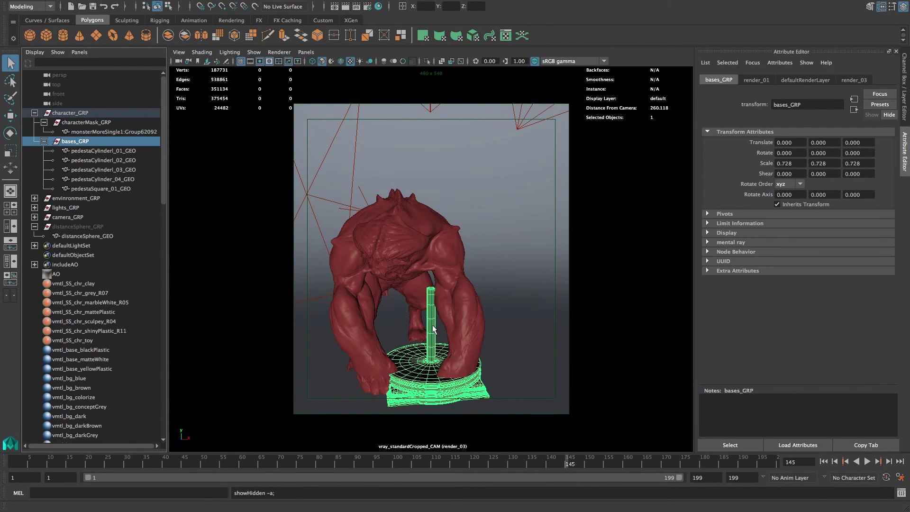
Hide the four pedestal cylinders and play the animation through frames 145-171.
left_click(128, 151)
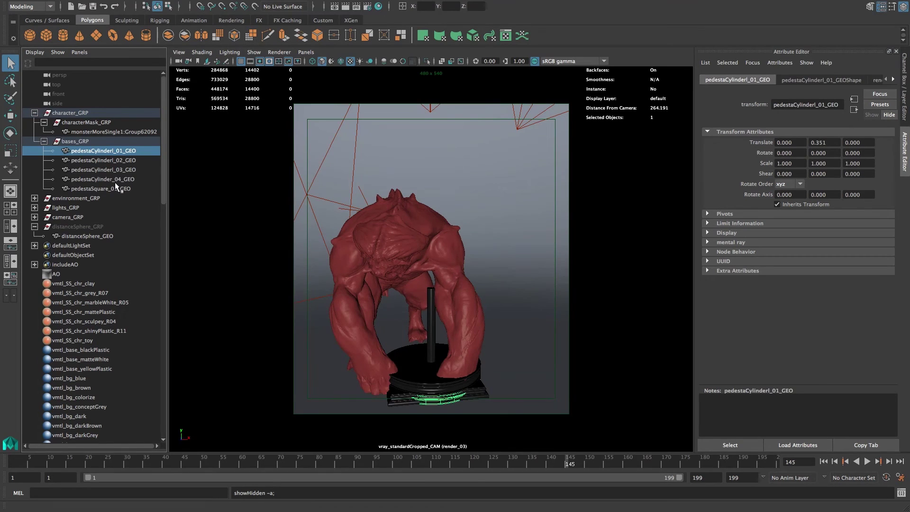
left_click(125, 183, "shift")
key("ctrl+h")
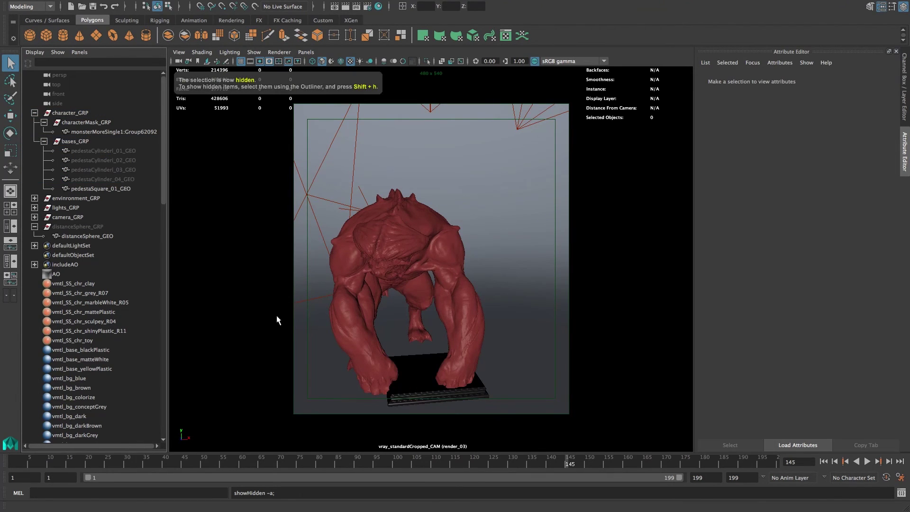
key("alt+v")
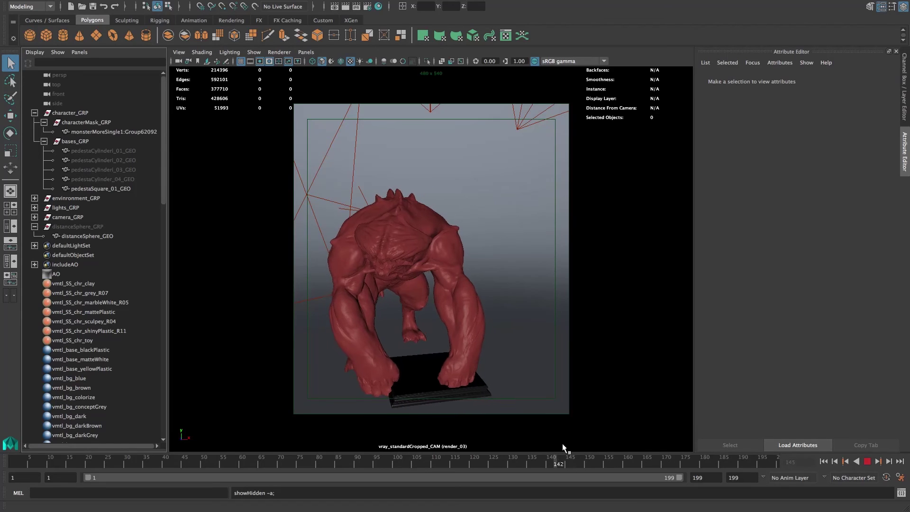
left_click(569, 454)
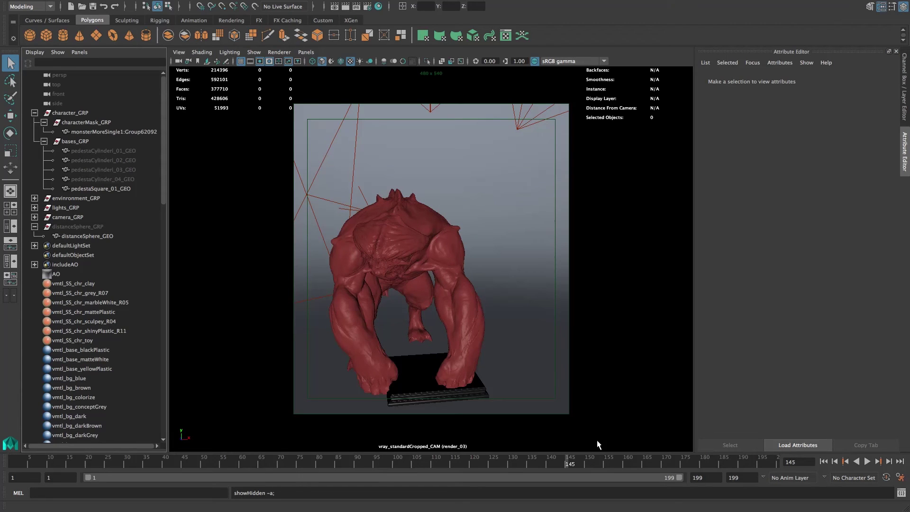
left_click_drag(563, 461, 668, 460)
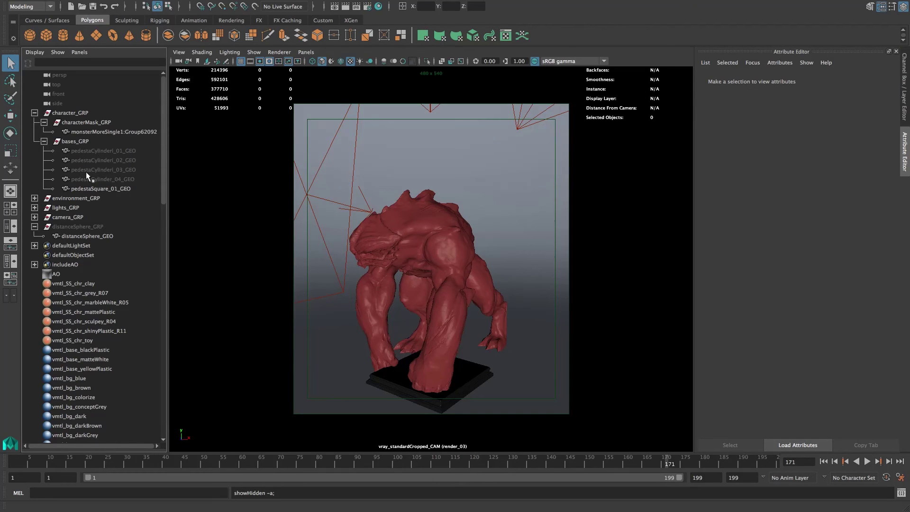
Hide the whole bases_GRP group, including the square base, and collapse it in the Outliner.
left_click(101, 191)
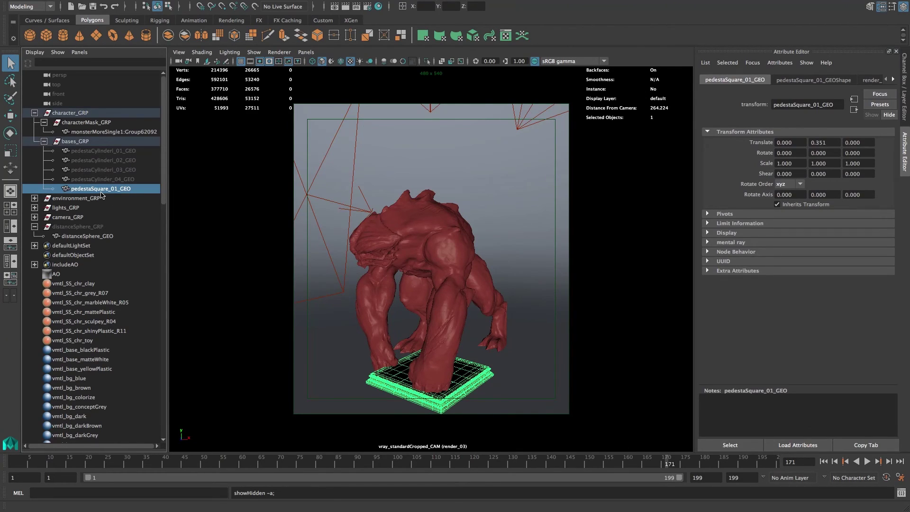
left_click(72, 141)
key("ctrl+h")
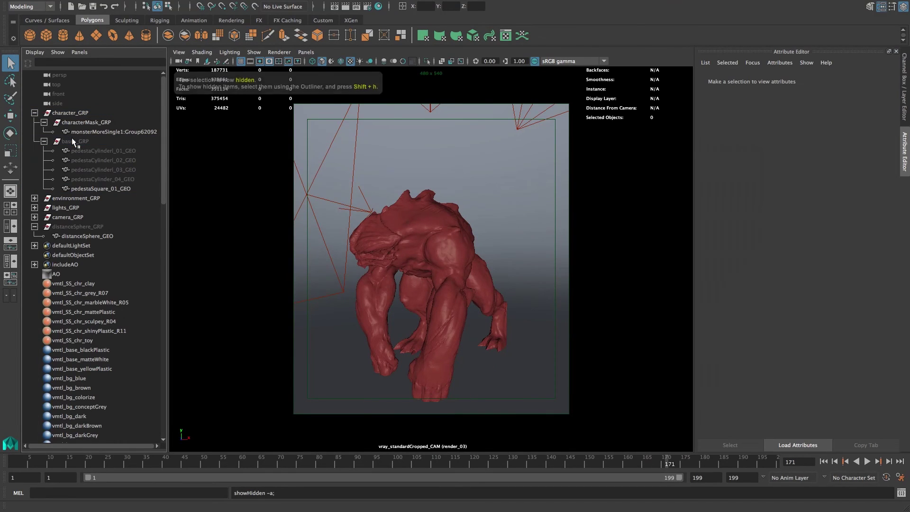
left_click(43, 141)
Show the render layers, make render_11 the active layer, and select the monster.
key("ctrl+a")
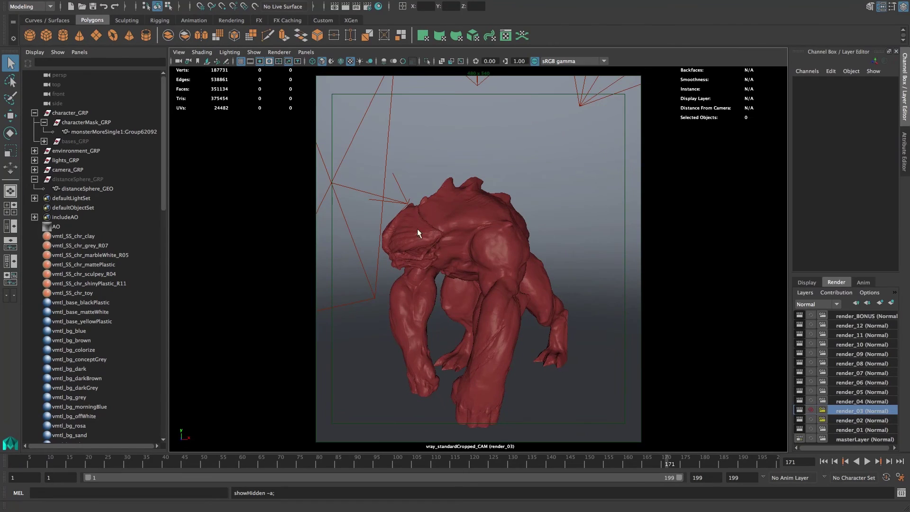
left_click(873, 325)
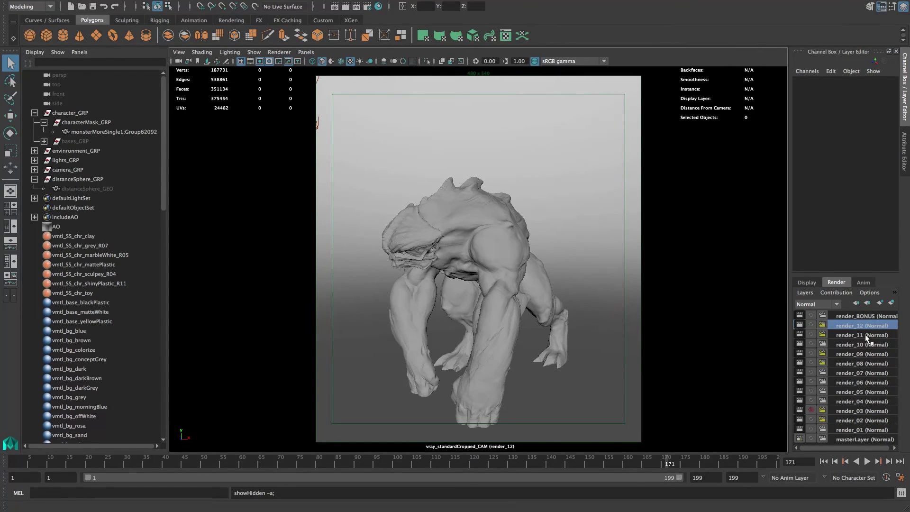
left_click(866, 335)
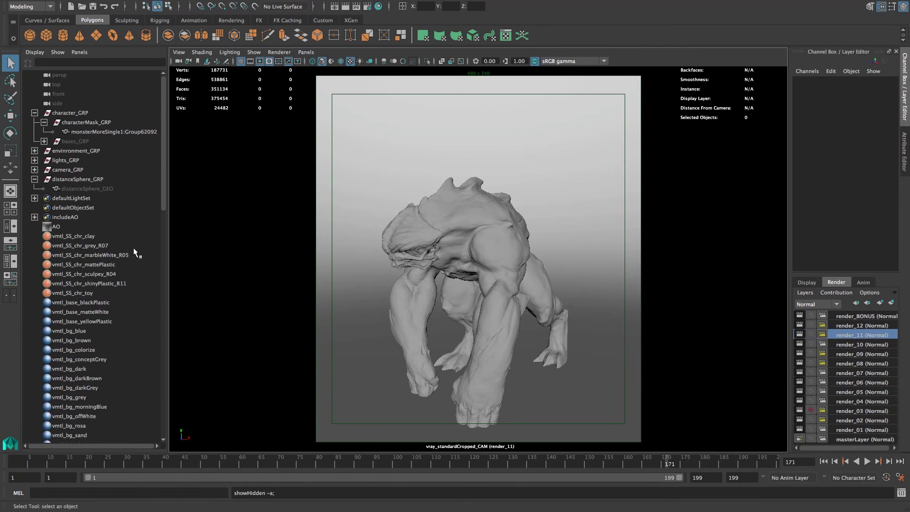
left_click(490, 232)
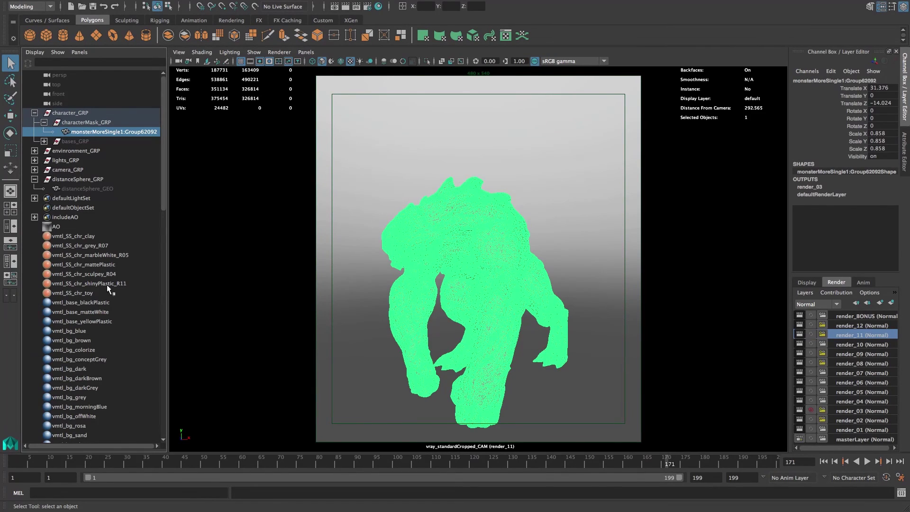
left_click(467, 244)
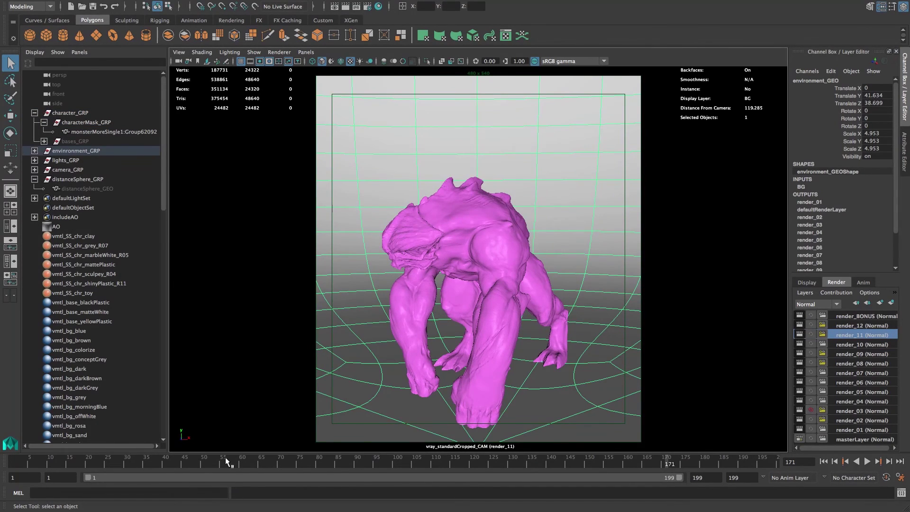
Play the animation briefly, then return the timeline to frame 1.
key("alt+v")
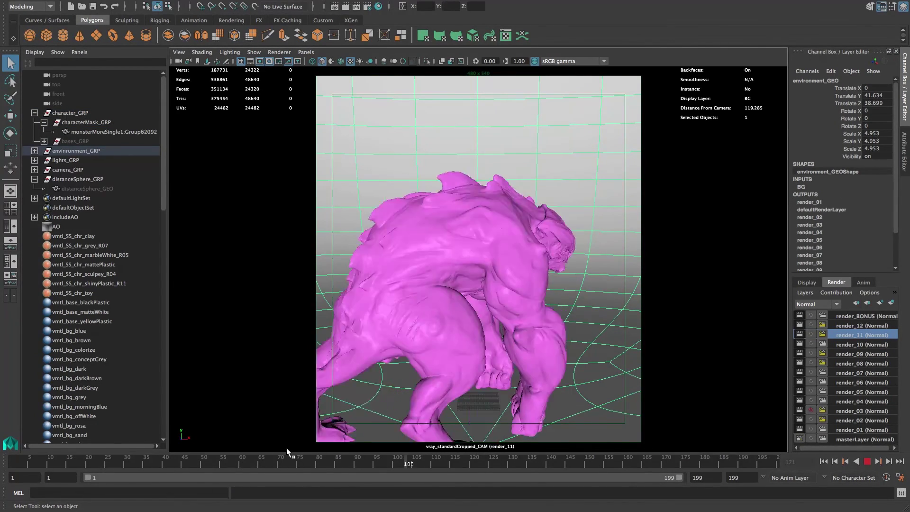
key("alt+v")
key("alt+shift+v")
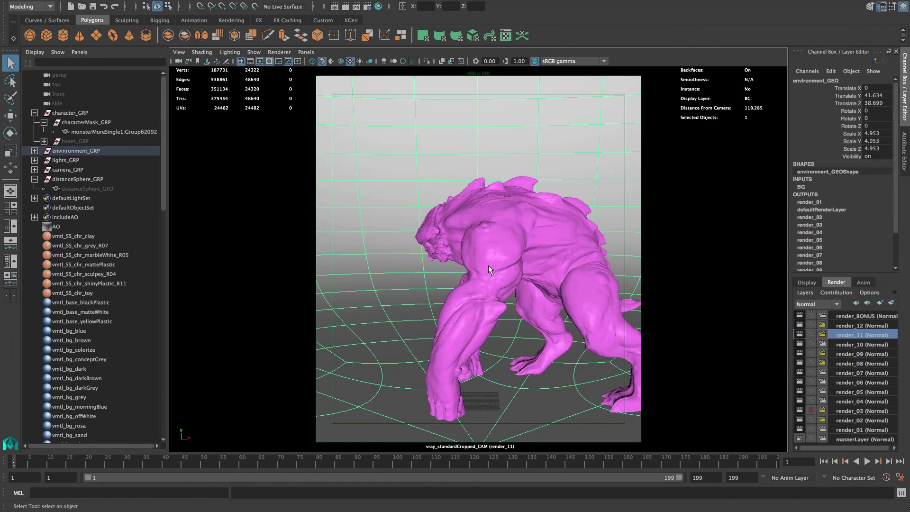
Move the monster left to Translate X -3.362, scale it to 1.039, then deselect.
left_click(488, 265)
key("w")
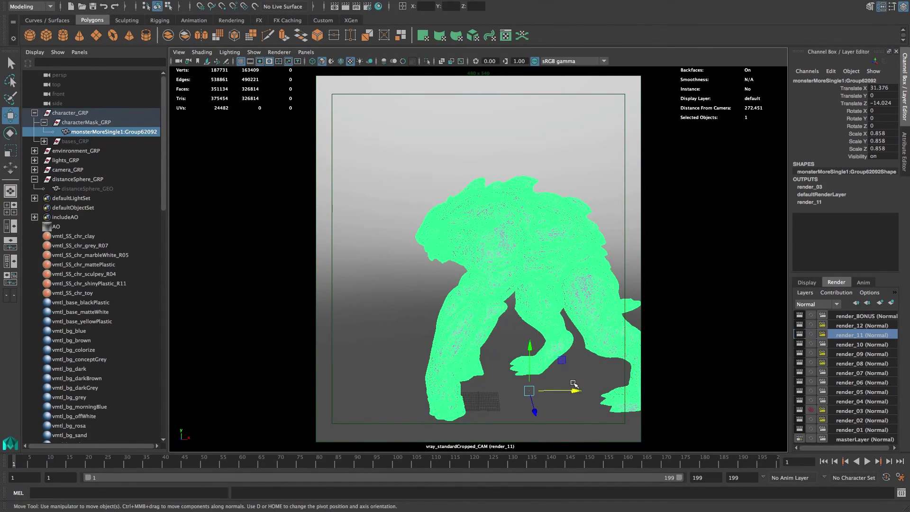
left_click_drag(574, 384, 522, 382)
key("r")
left_click(629, 247)
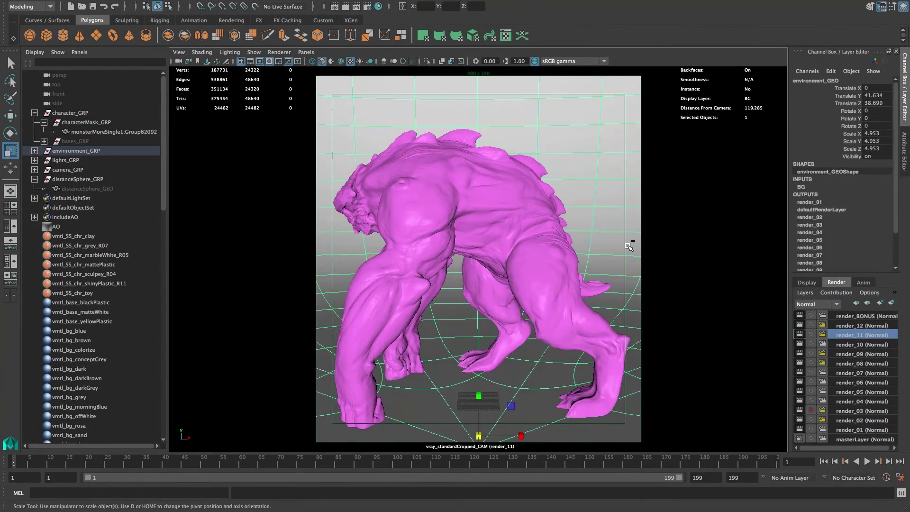
left_click(628, 247)
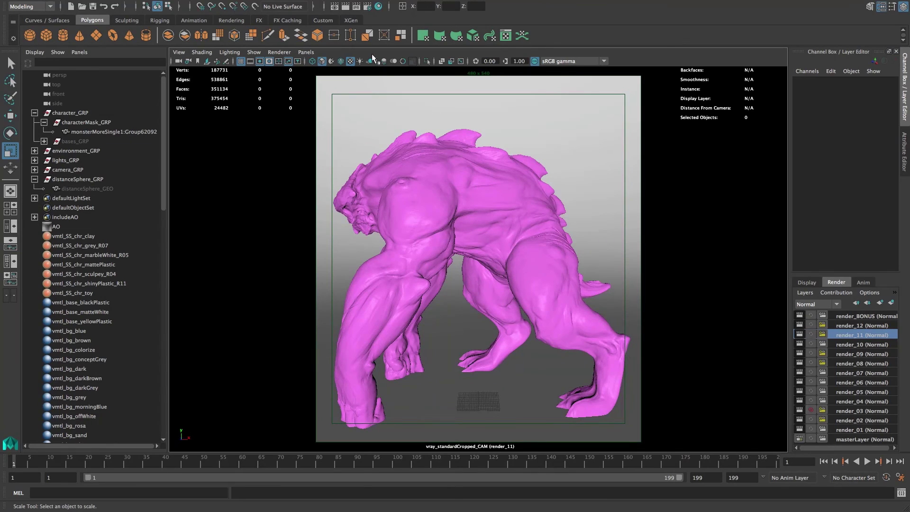
Set render_11's VRay adaptive image sampler to Min subdivs 3 and Max subdivs 20.
left_click(367, 6)
left_click(341, 108)
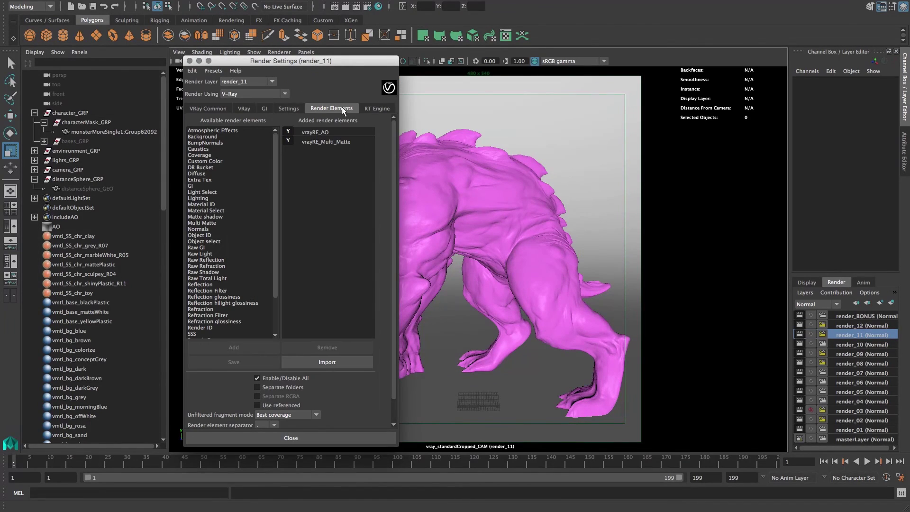
left_click(267, 107)
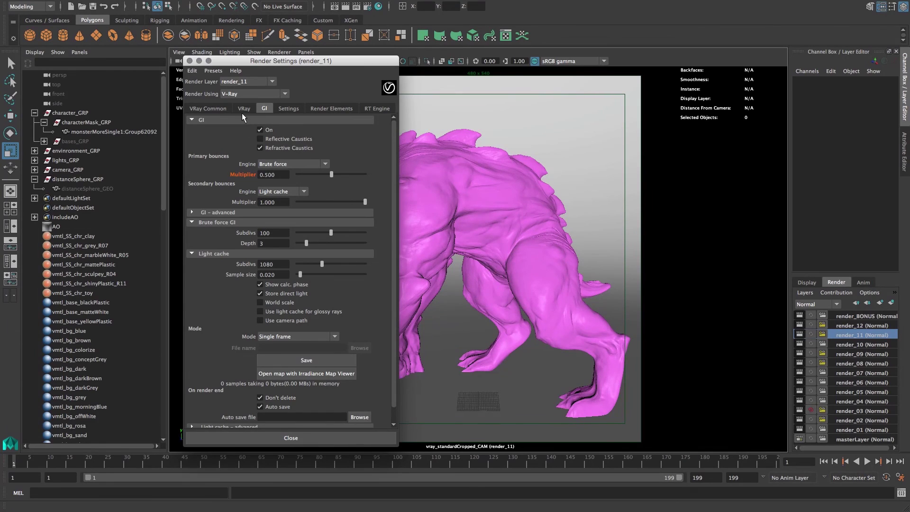
left_click(245, 108)
left_click(280, 221)
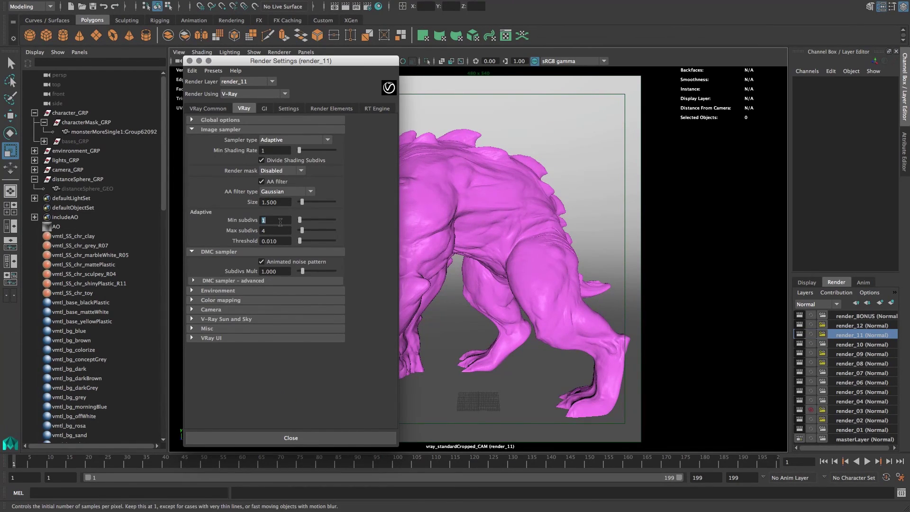
key("Tab")
key("Tab")
left_click(190, 61)
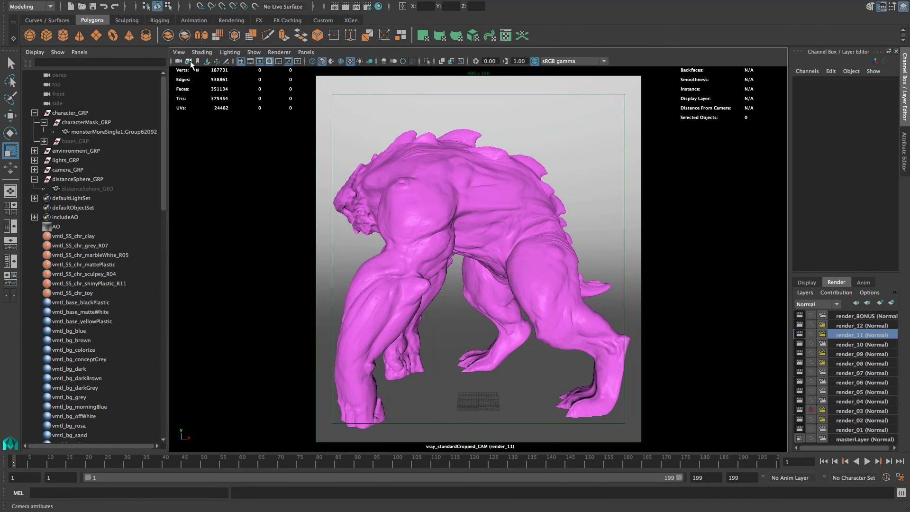
Render the frame in V-Ray and review the Alpha, AO, multimatte and RGB color channels.
left_click(346, 7)
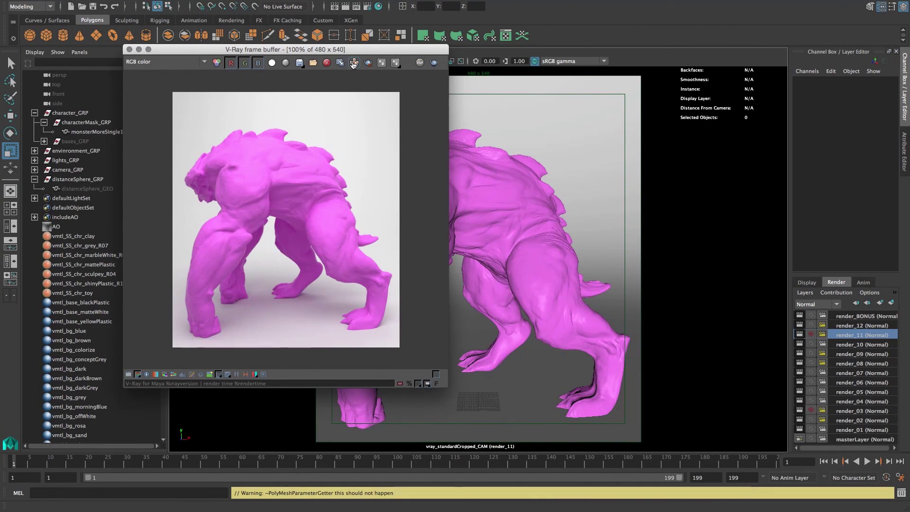
left_click(141, 61)
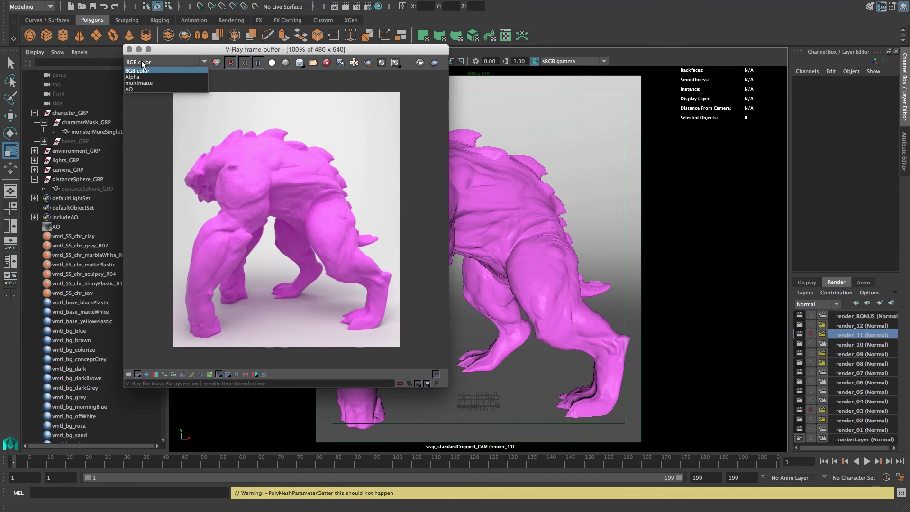
left_click(135, 76)
left_click(163, 62)
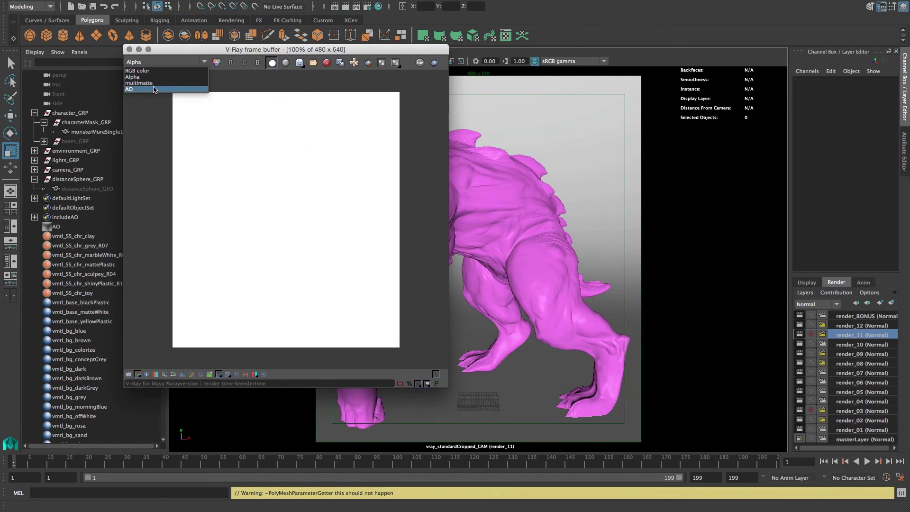
left_click(154, 90)
left_click(164, 66)
left_click(139, 83)
left_click(168, 61)
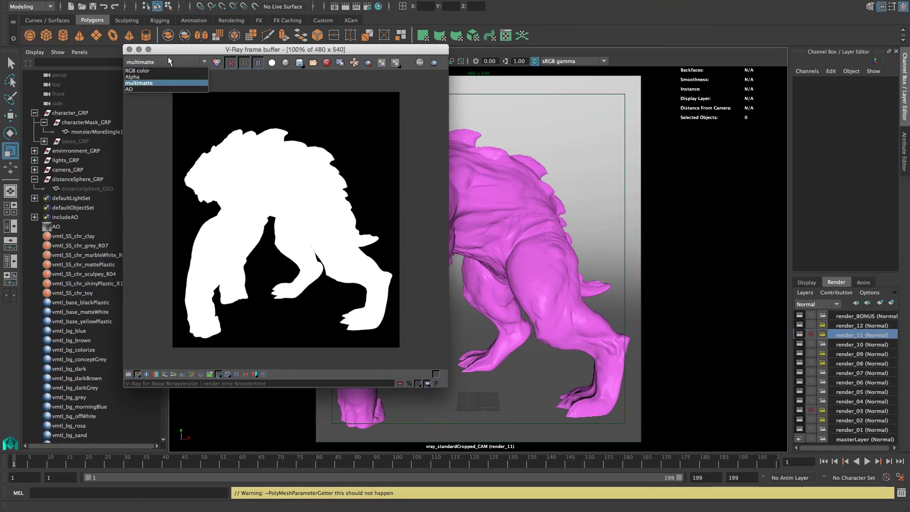
left_click(138, 70)
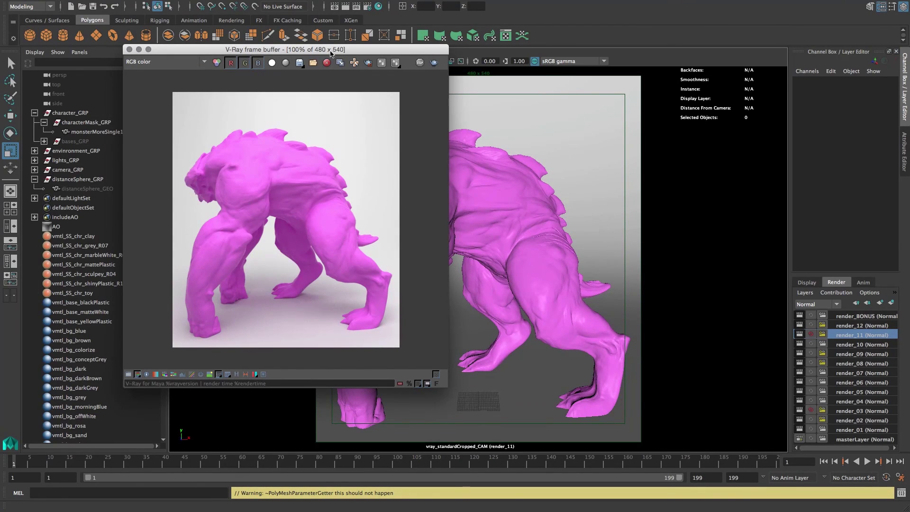
left_click_drag(329, 53, 322, 56)
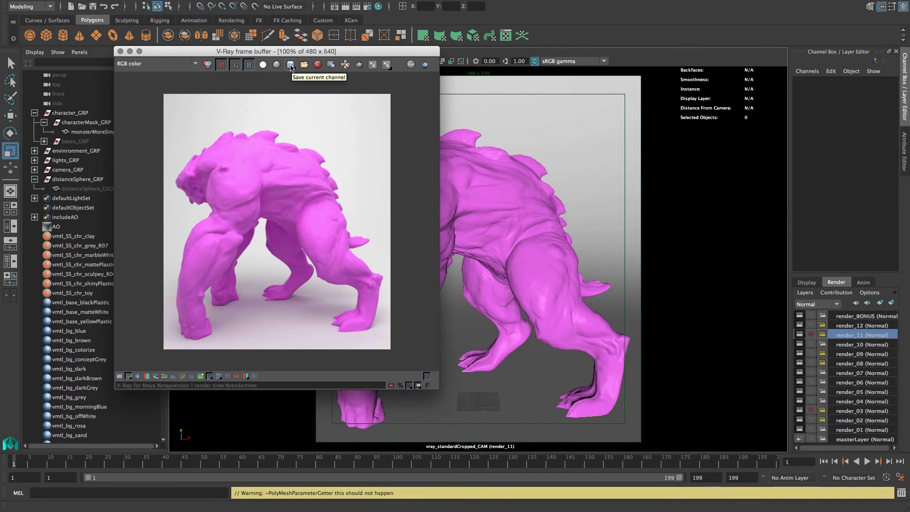
left_click_drag(290, 67, 290, 93)
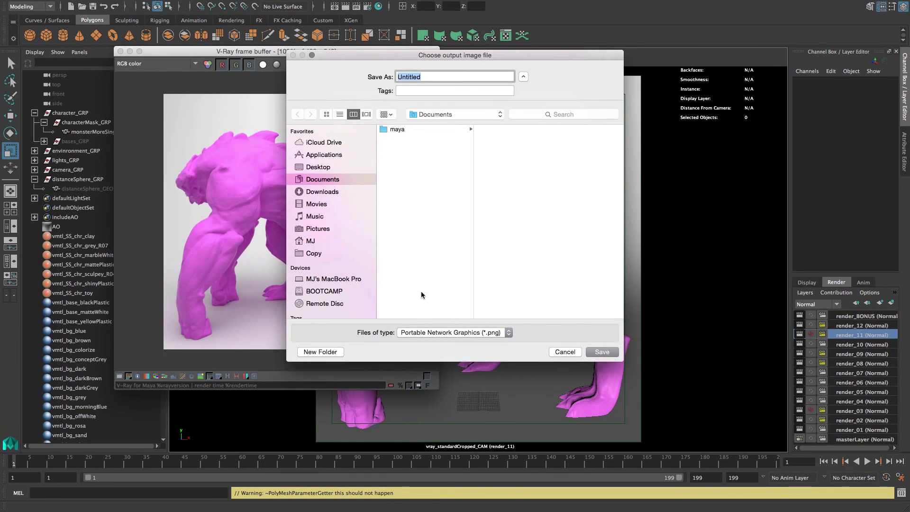
Save the render's channels as an OpenEXR file named 'sdf'.
left_click(440, 333)
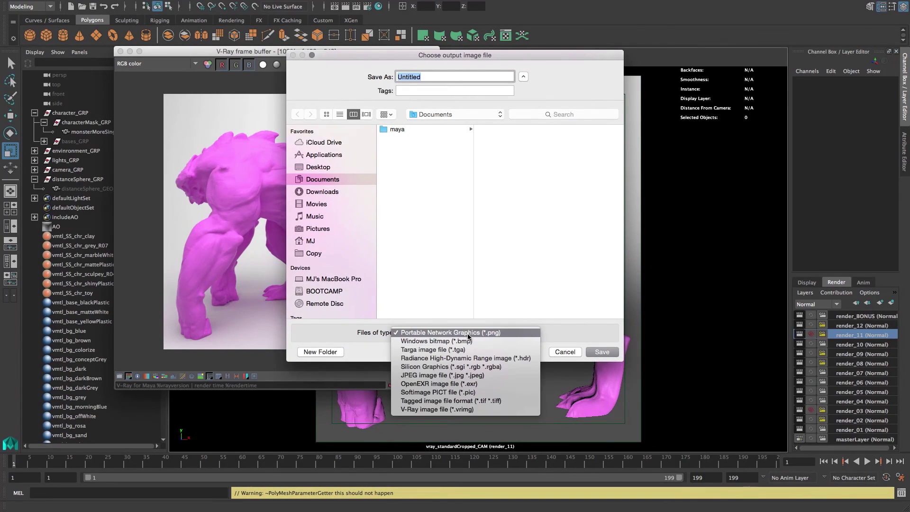
left_click(448, 383)
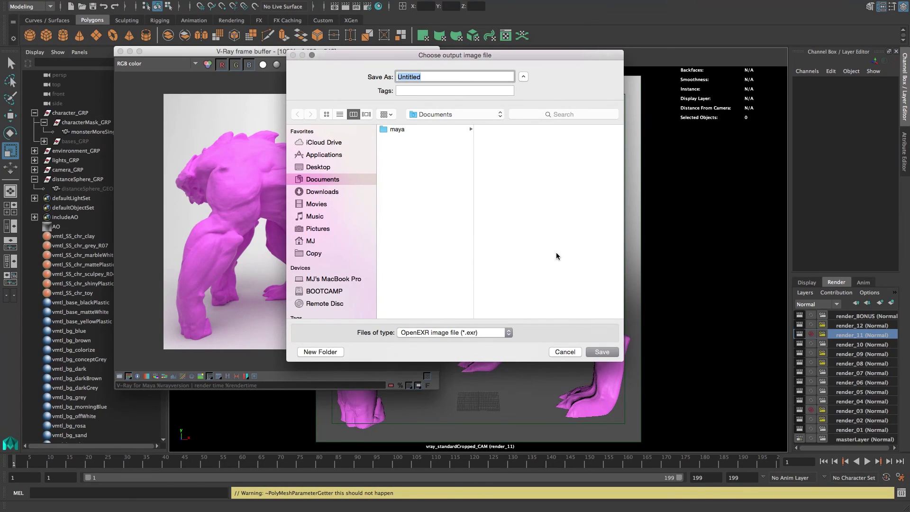
type("sdf")
key("Return")
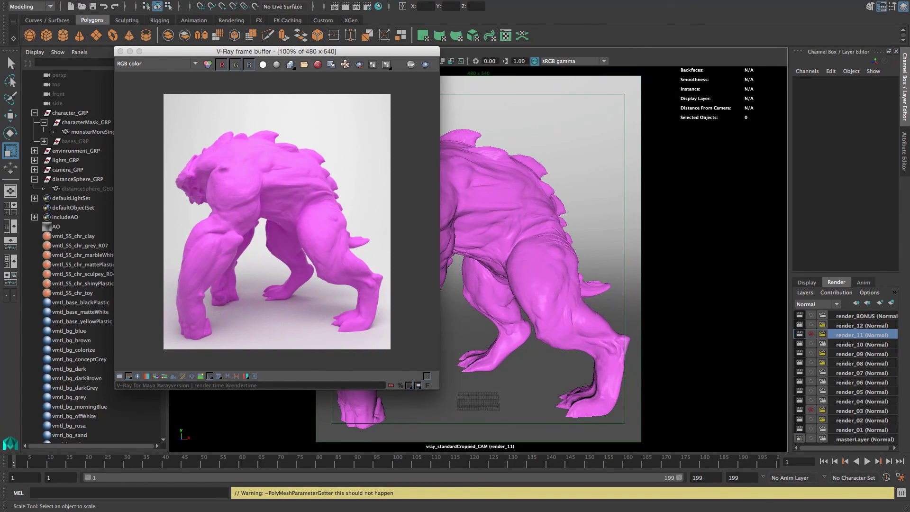